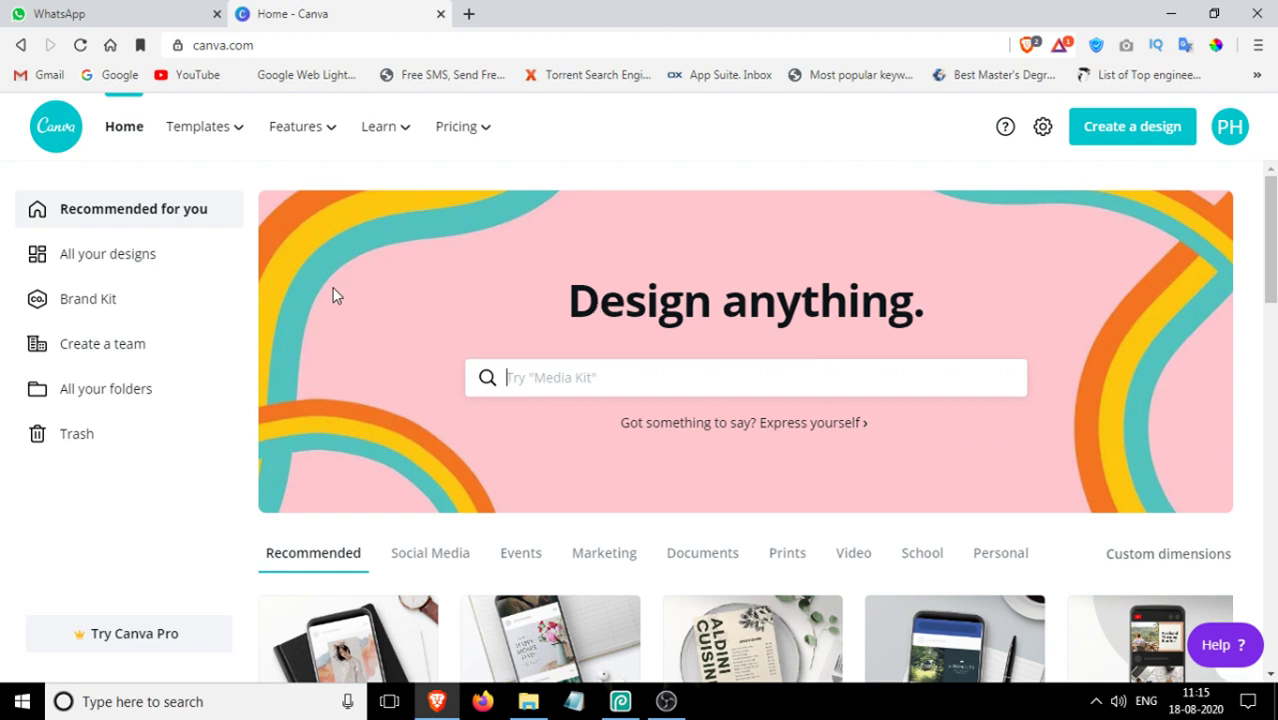
# Scroll down to Your designs and page the carousel until the PADMA_9 banner is in view
pyautogui.scroll(-1, 348, 318)
pyautogui.scroll(-5, 348, 318)
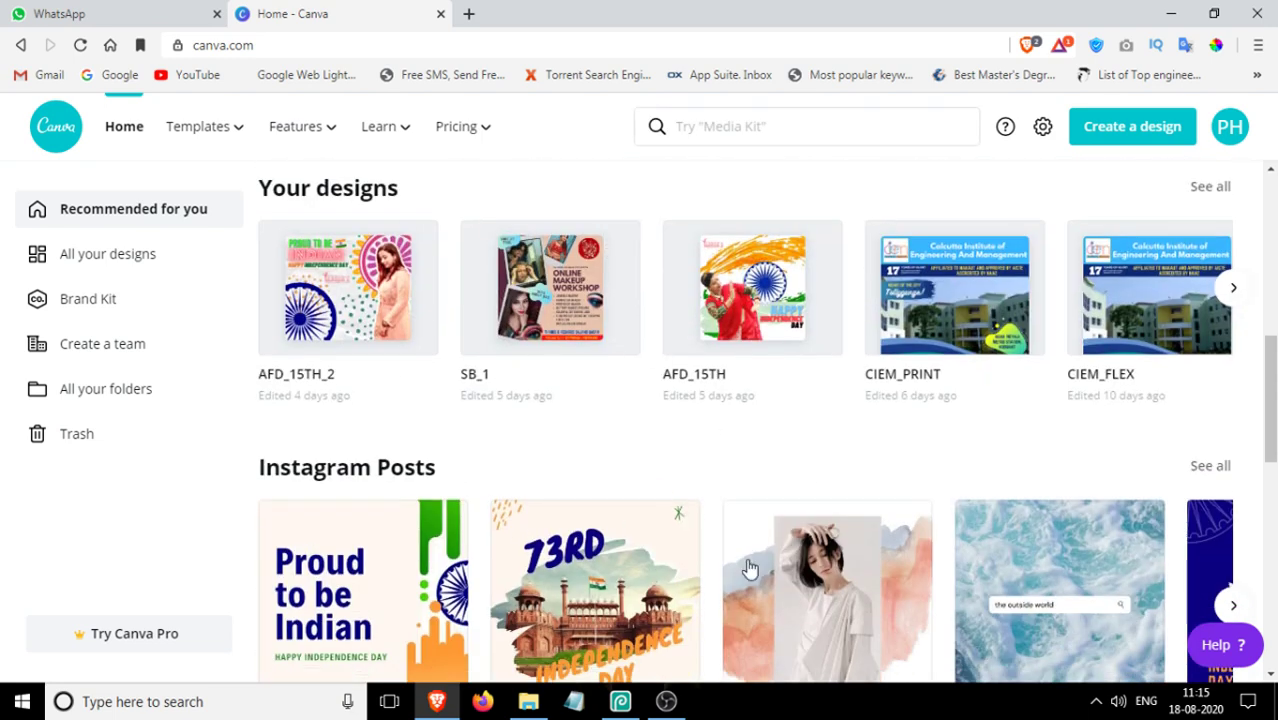
pyautogui.click(1235, 296)
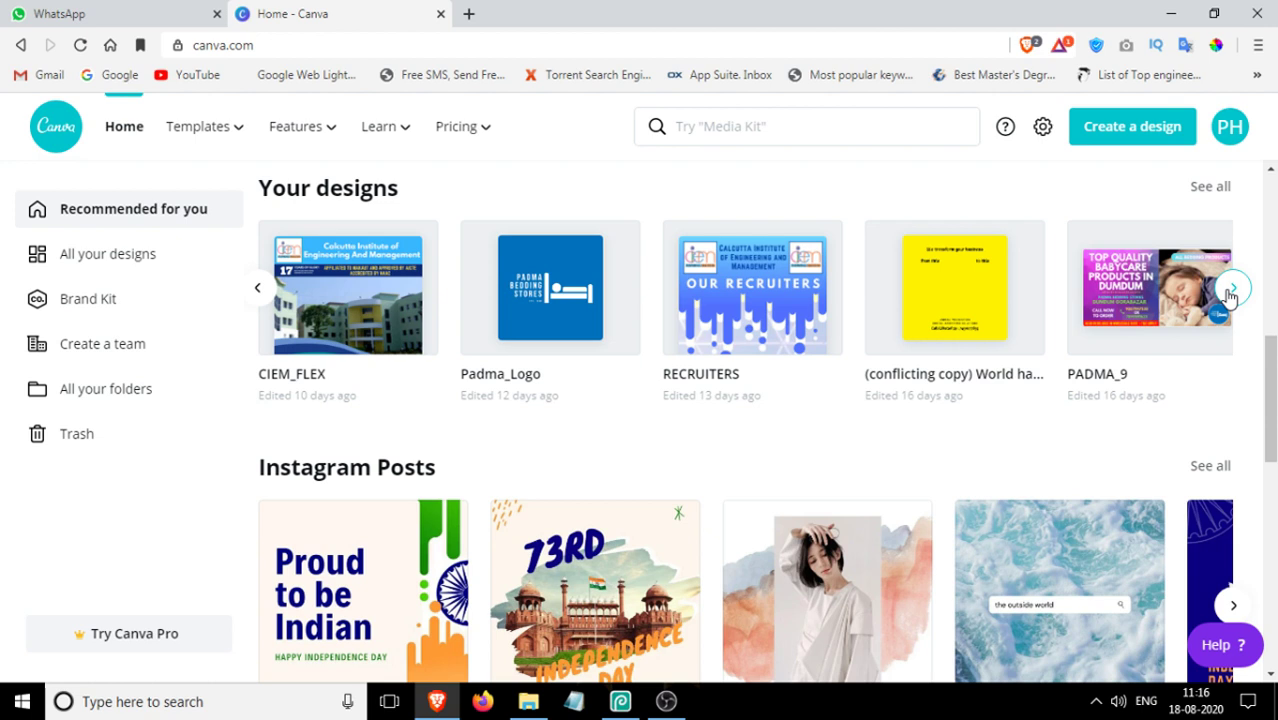
pyautogui.click(1234, 292)
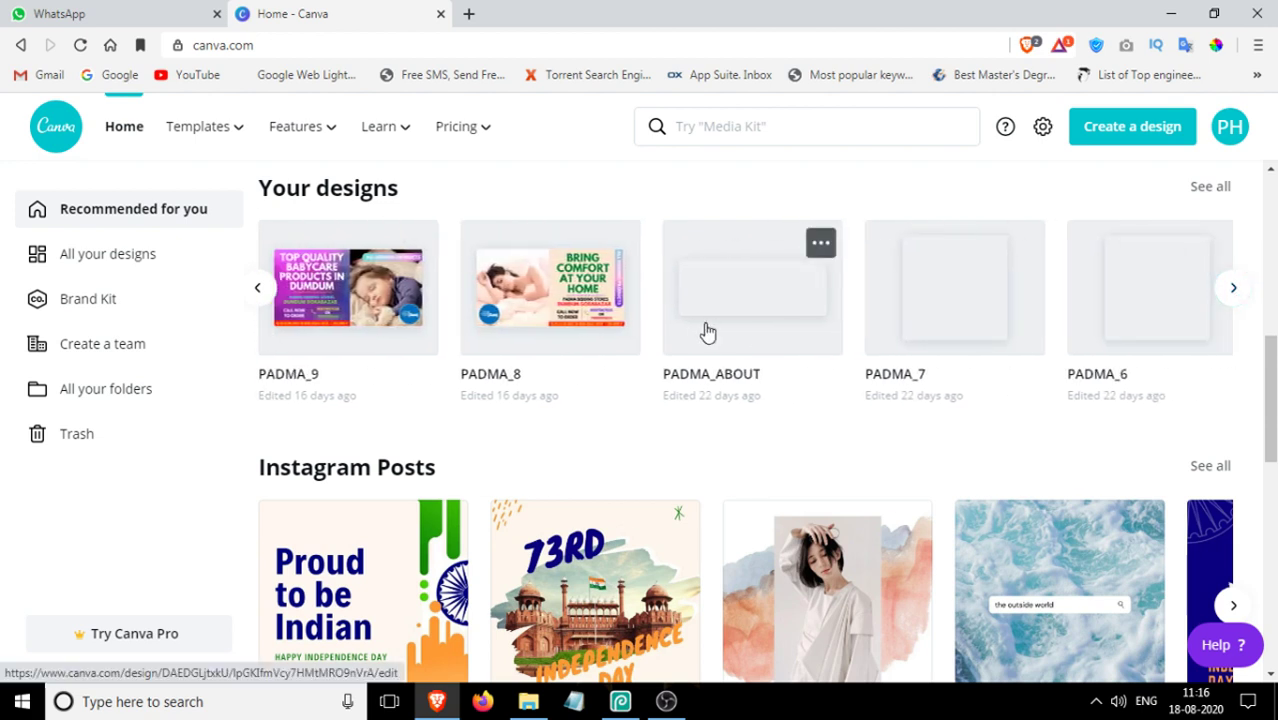
pyautogui.click(1233, 287)
pyautogui.click(268, 294)
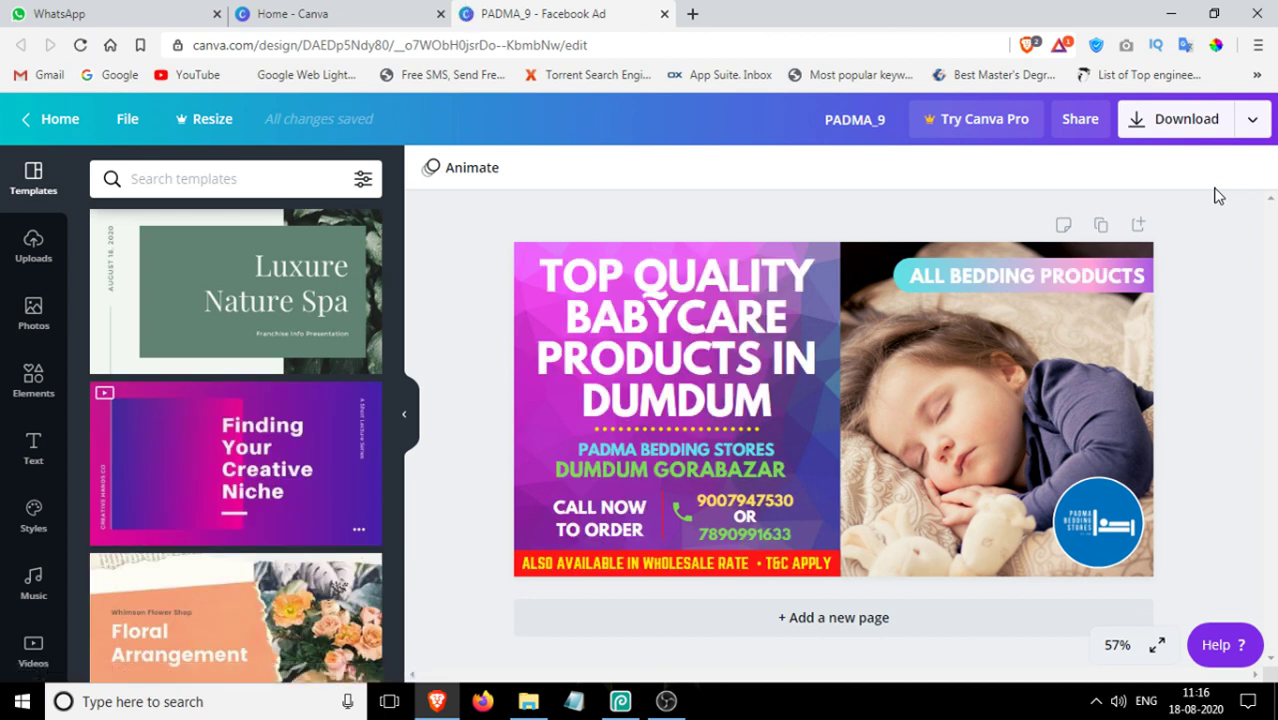
# Download PADMA_9 as a PDF Print file to the Desktop as PADMA_9.pdf, dismissing the Pro offer
pyautogui.click(1252, 121)
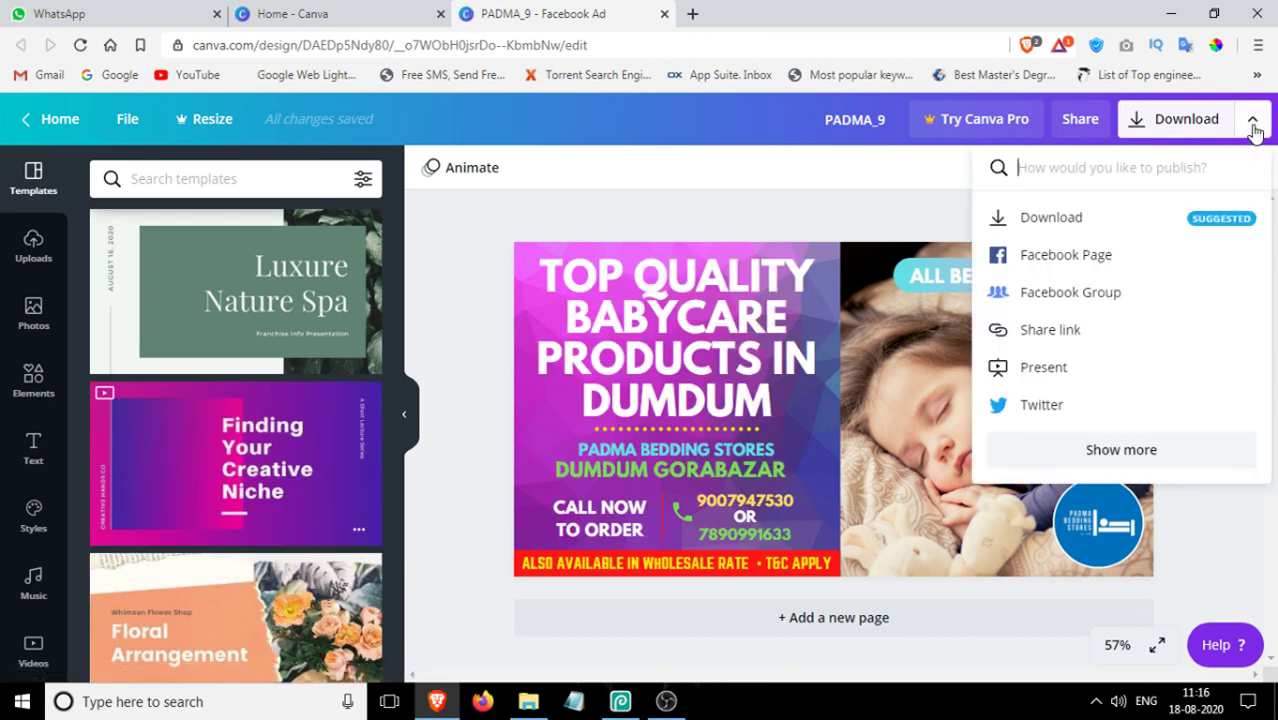
pyautogui.click(1078, 218)
pyautogui.click(1070, 256)
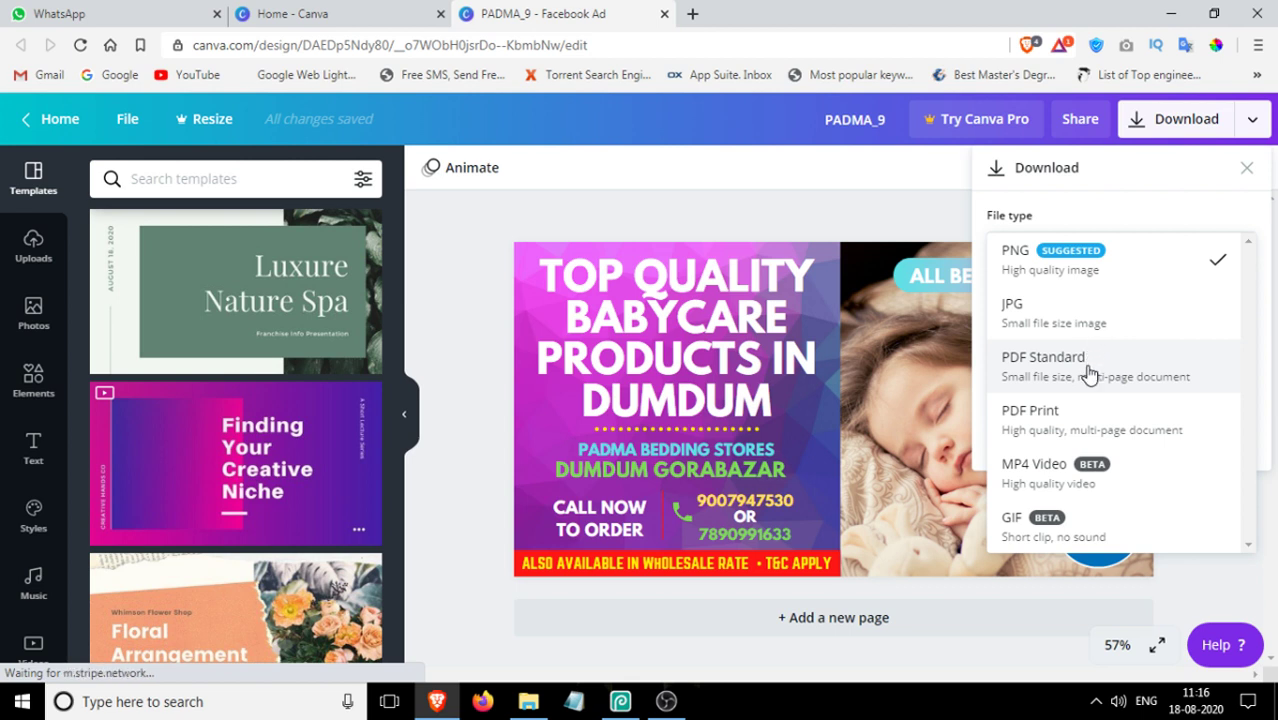
pyautogui.click(1050, 437)
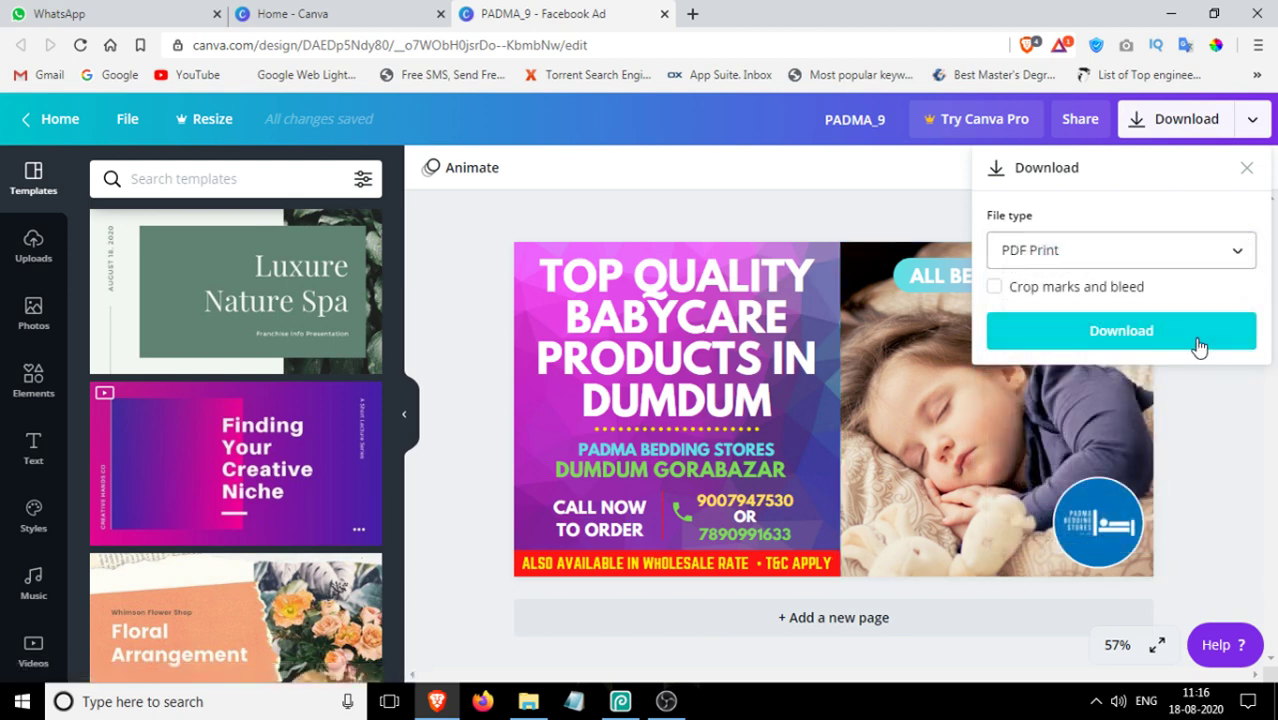
pyautogui.click(1199, 345)
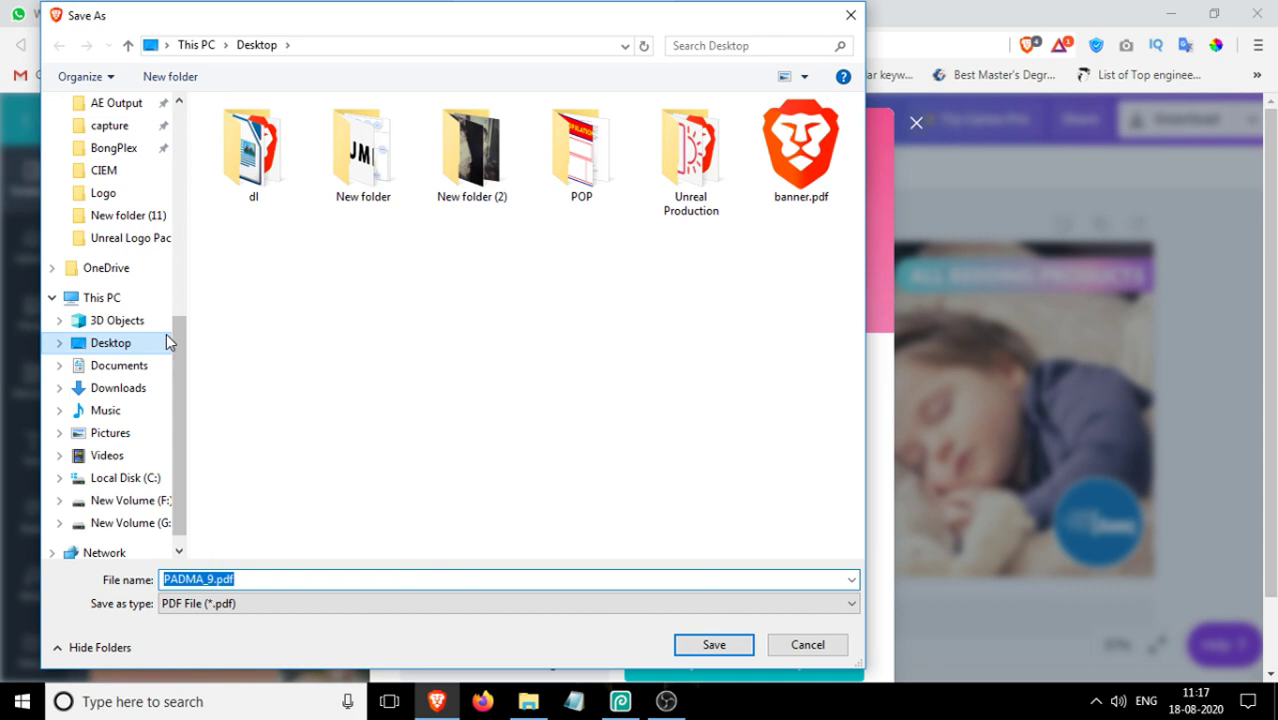
pyautogui.click(738, 647)
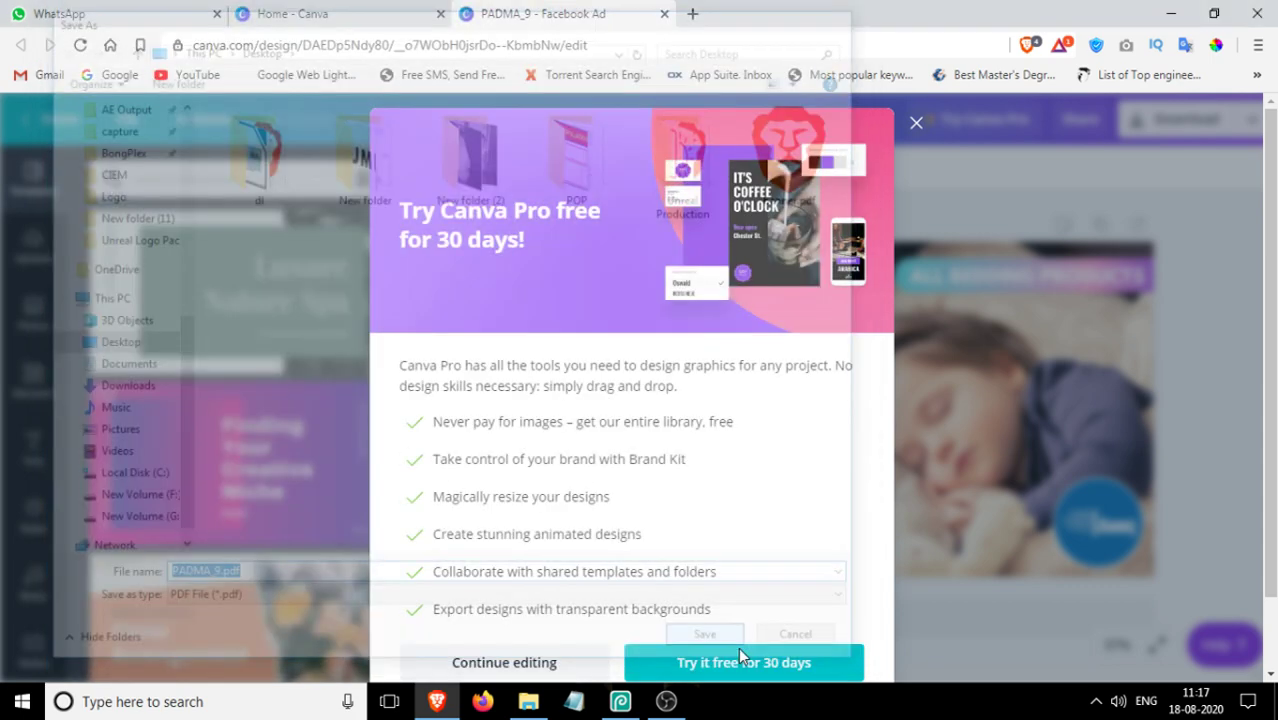
pyautogui.click(919, 121)
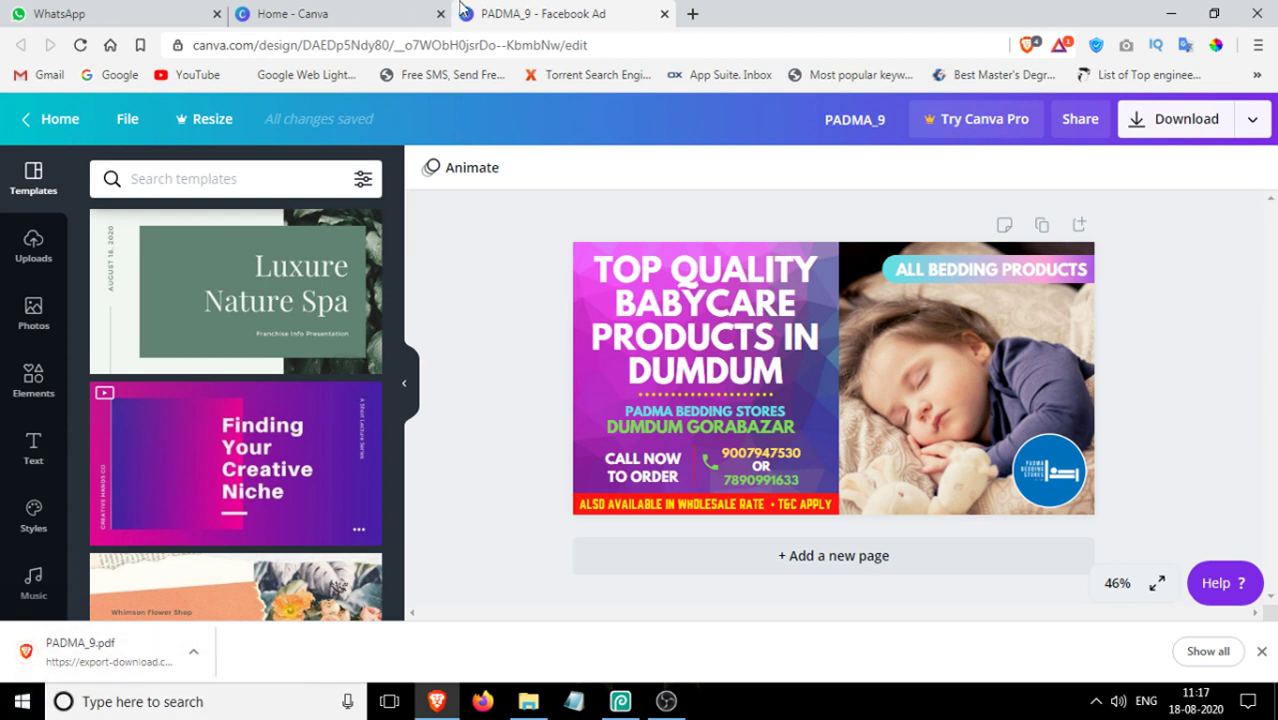
# In a new tab, start loading Photopea from the 'pho' suggestion, then close that tab
pyautogui.click(692, 15)
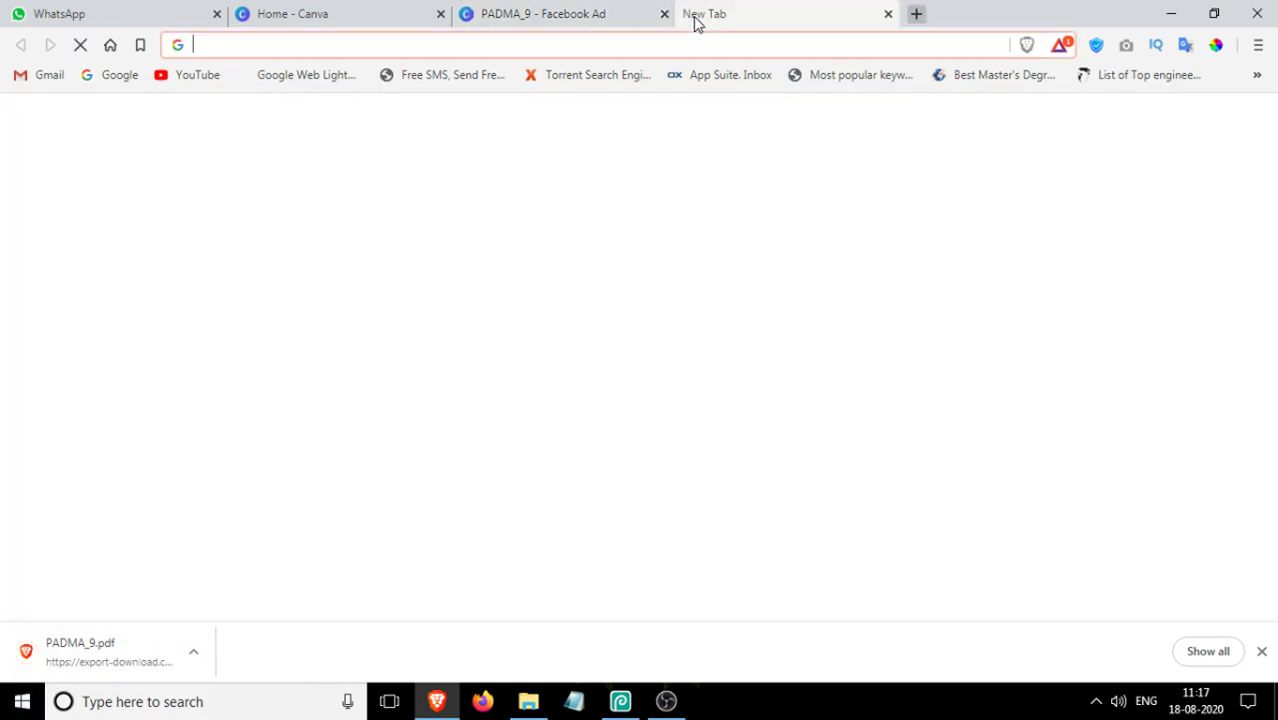
pyautogui.write('pho')
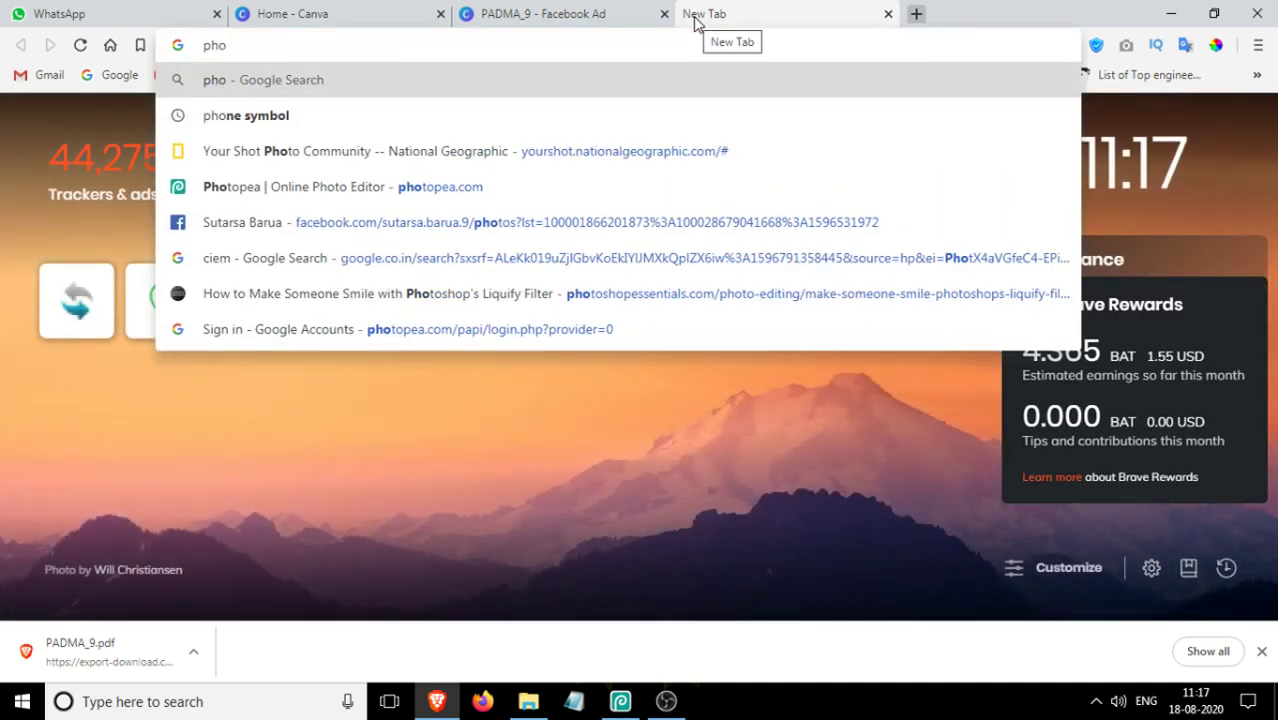
pyautogui.click(277, 203)
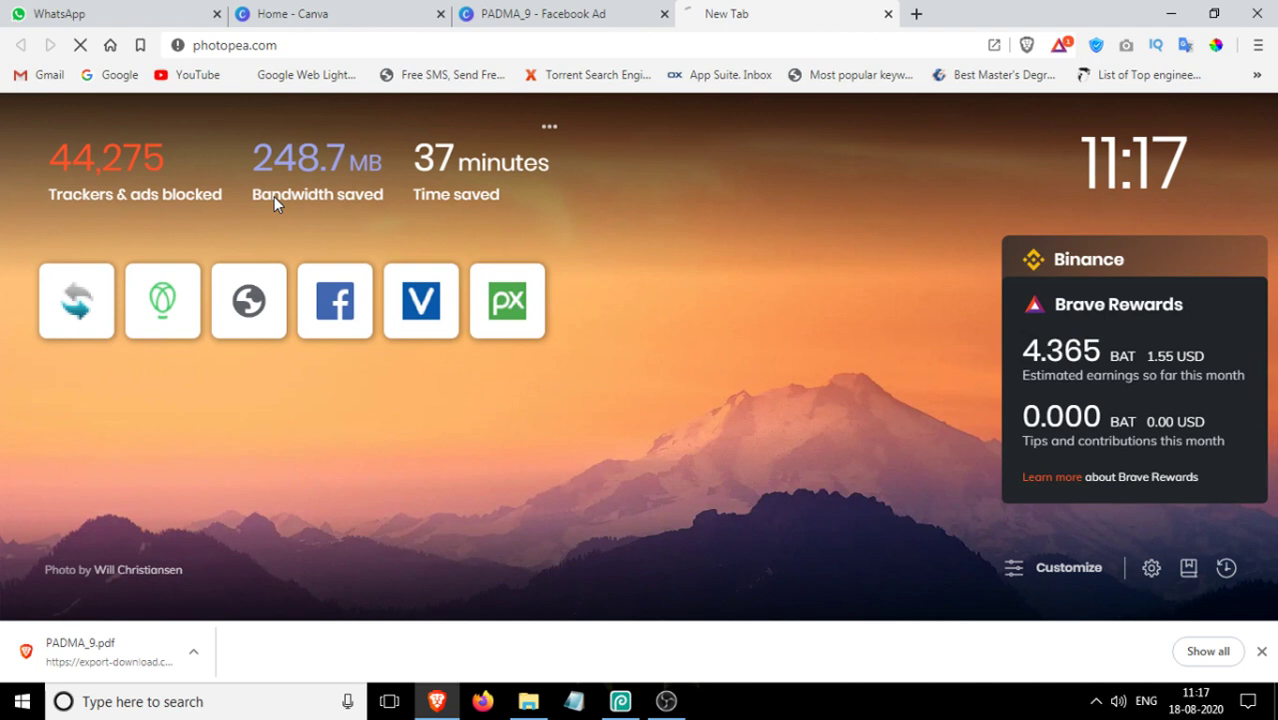
pyautogui.click(888, 14)
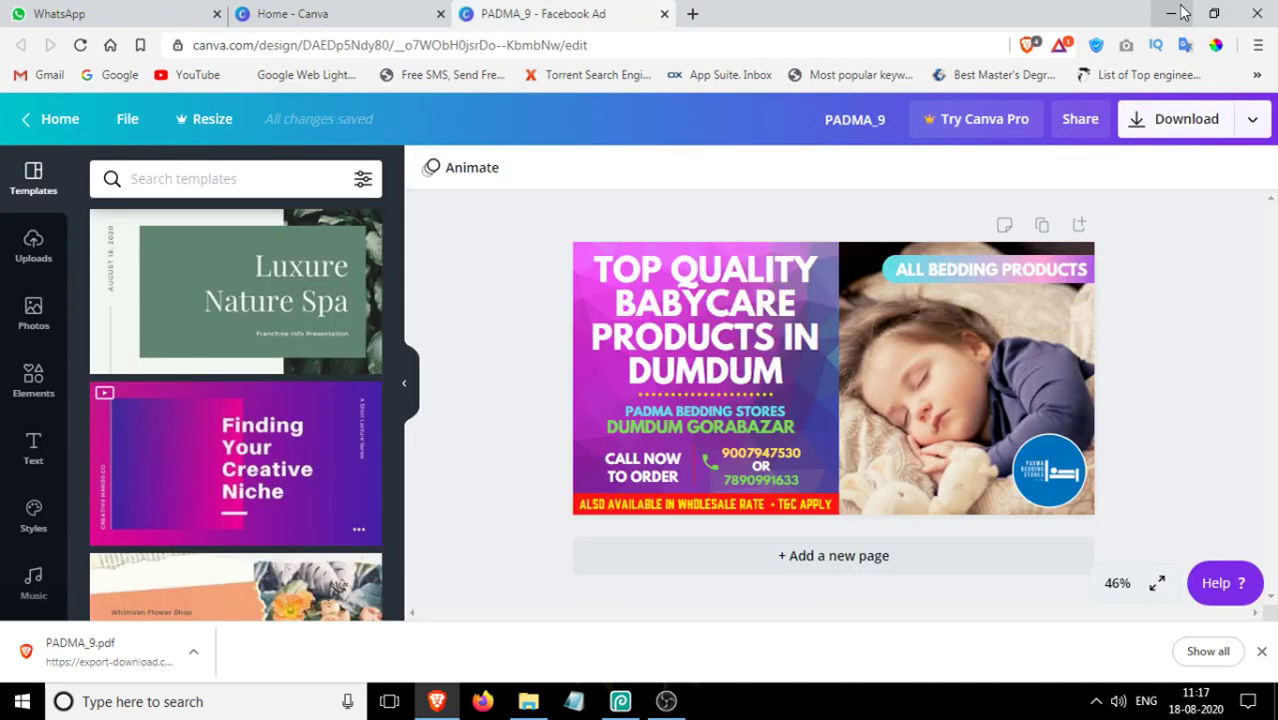
# Move the Photopea shortcut higher on the desktop and return to the browser
pyautogui.click(1266, 705)
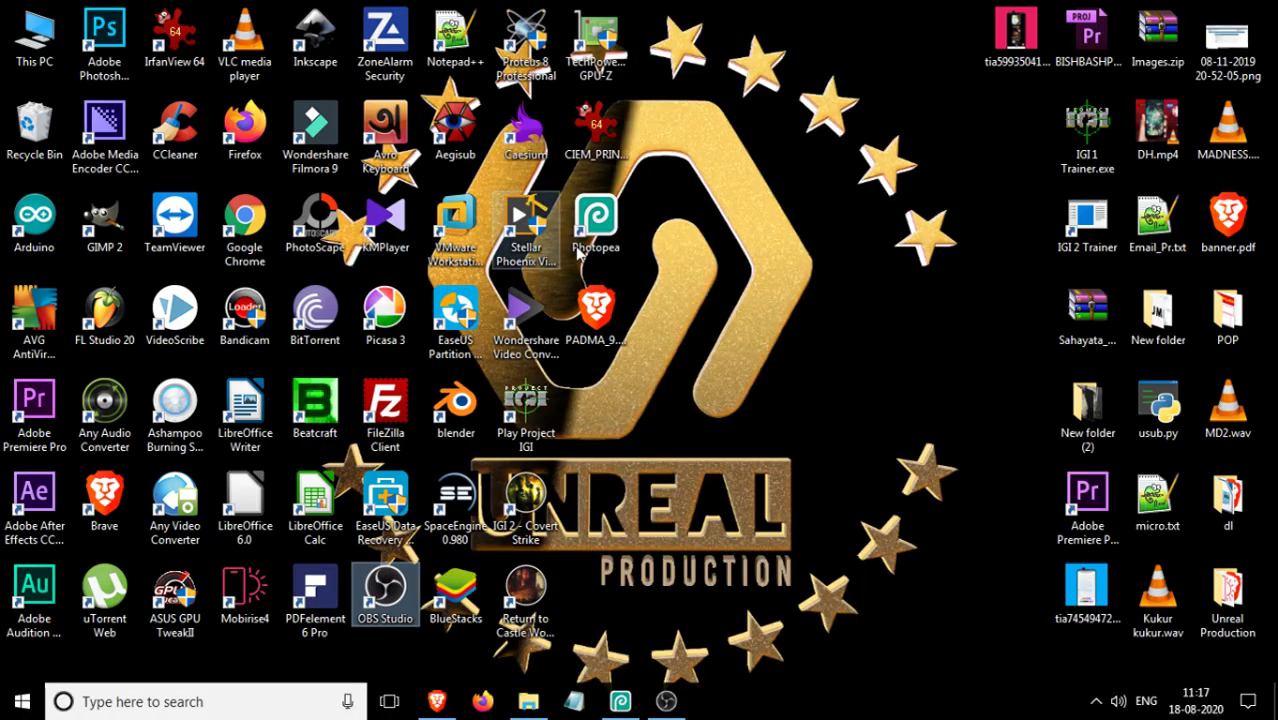
pyautogui.moveTo(598, 228); pyautogui.dragTo(812, 197)
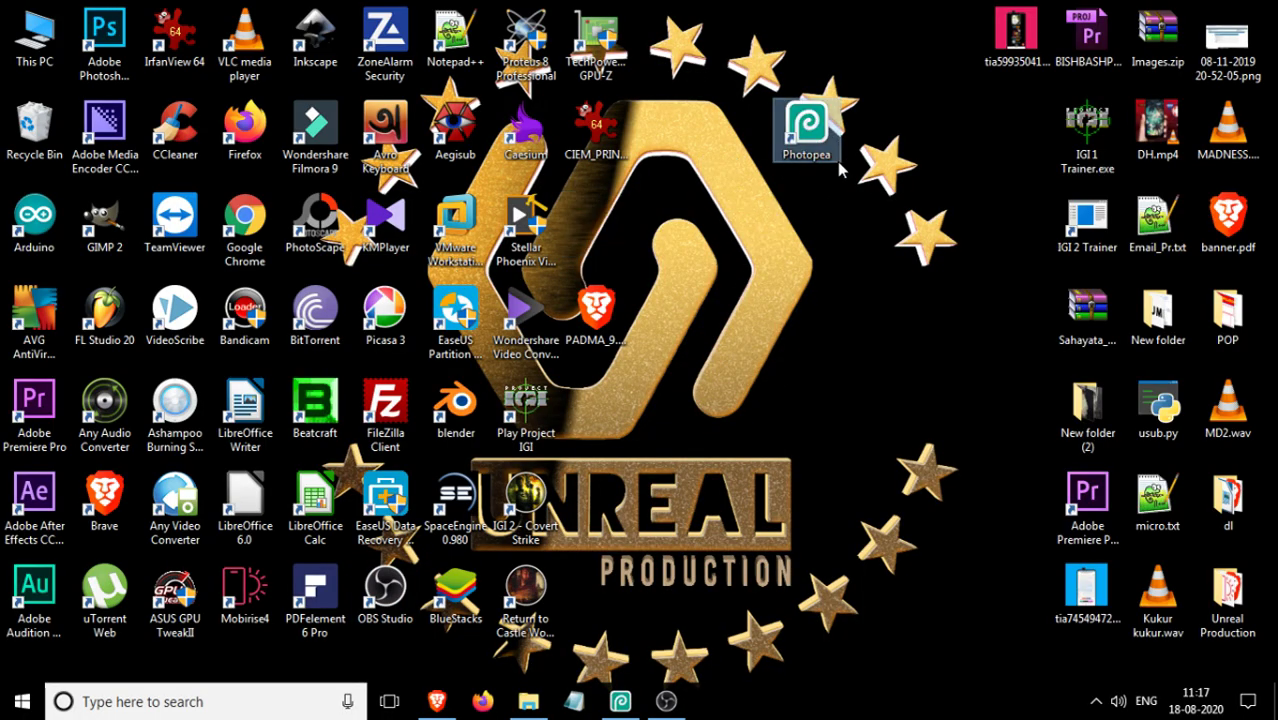
pyautogui.click(436, 701)
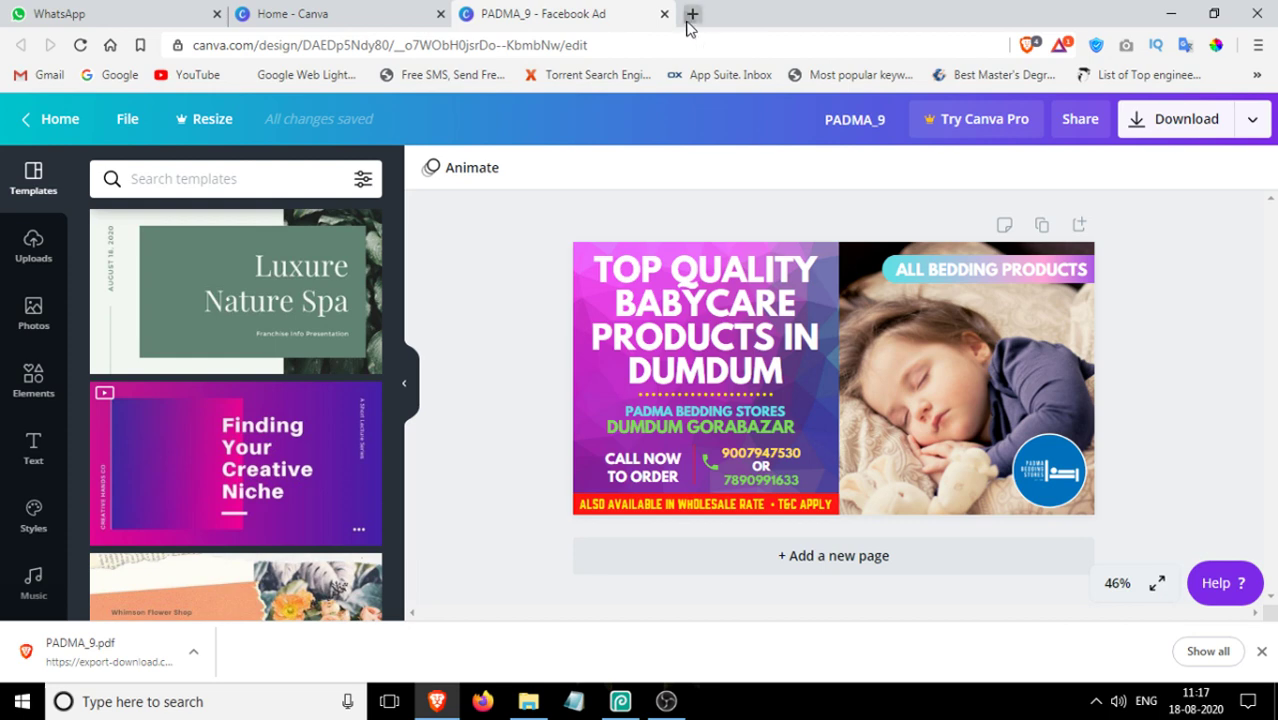
# Open another new tab, briefly launch and hide the Photopea app, and enter 'pho' as the address
pyautogui.click(691, 15)
pyautogui.click(620, 702)
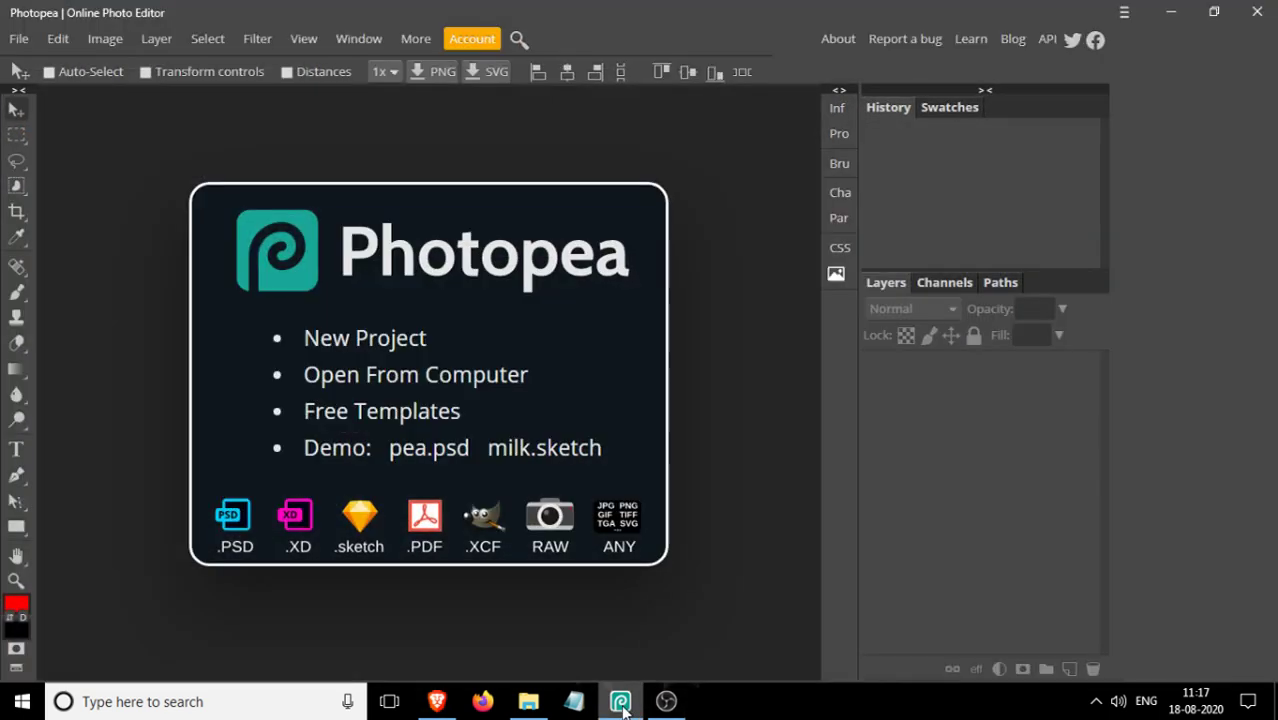
pyautogui.click(620, 702)
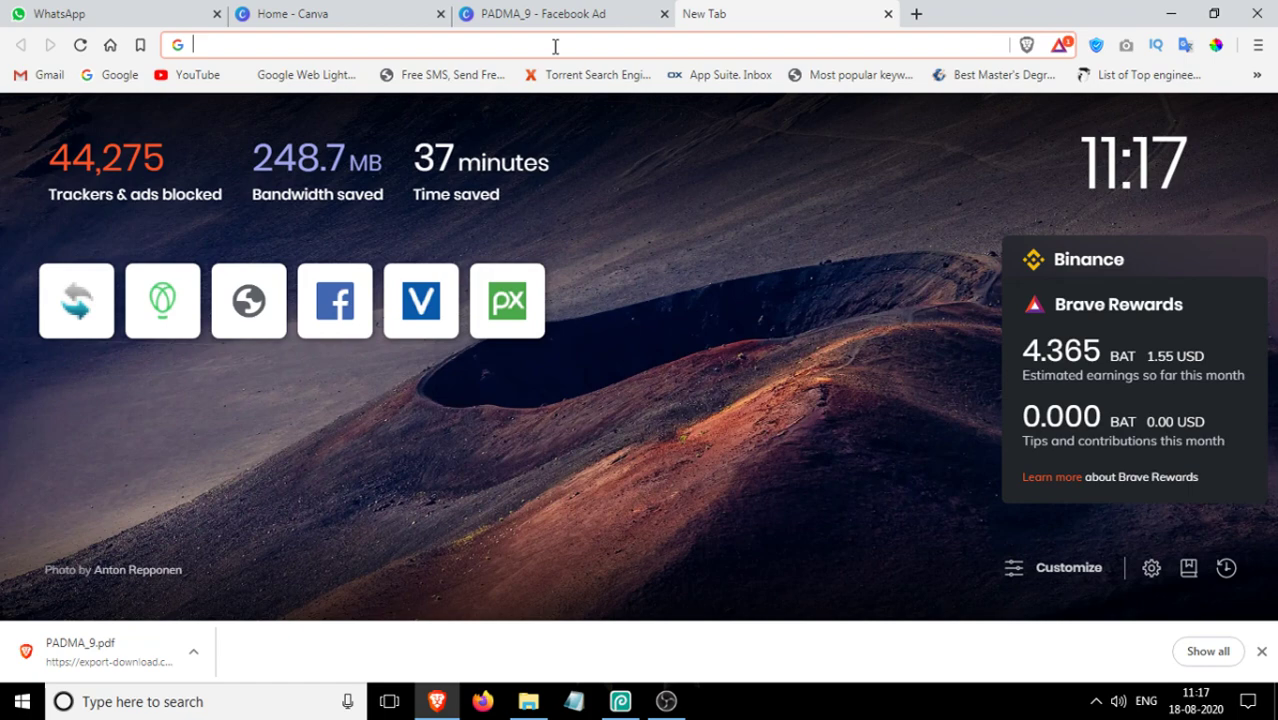
pyautogui.write('pho')
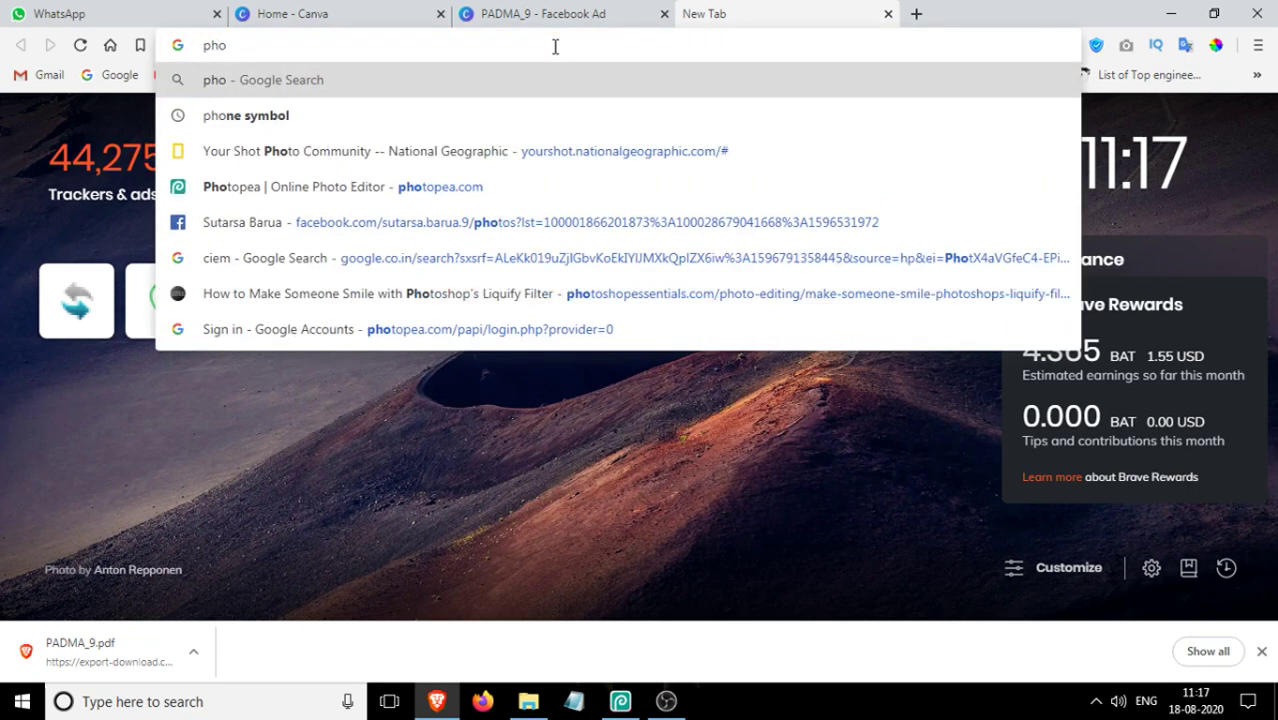
# Load photopea.com from the 'Photopea | Online Photo Editor' suggestion
pyautogui.click(522, 185)
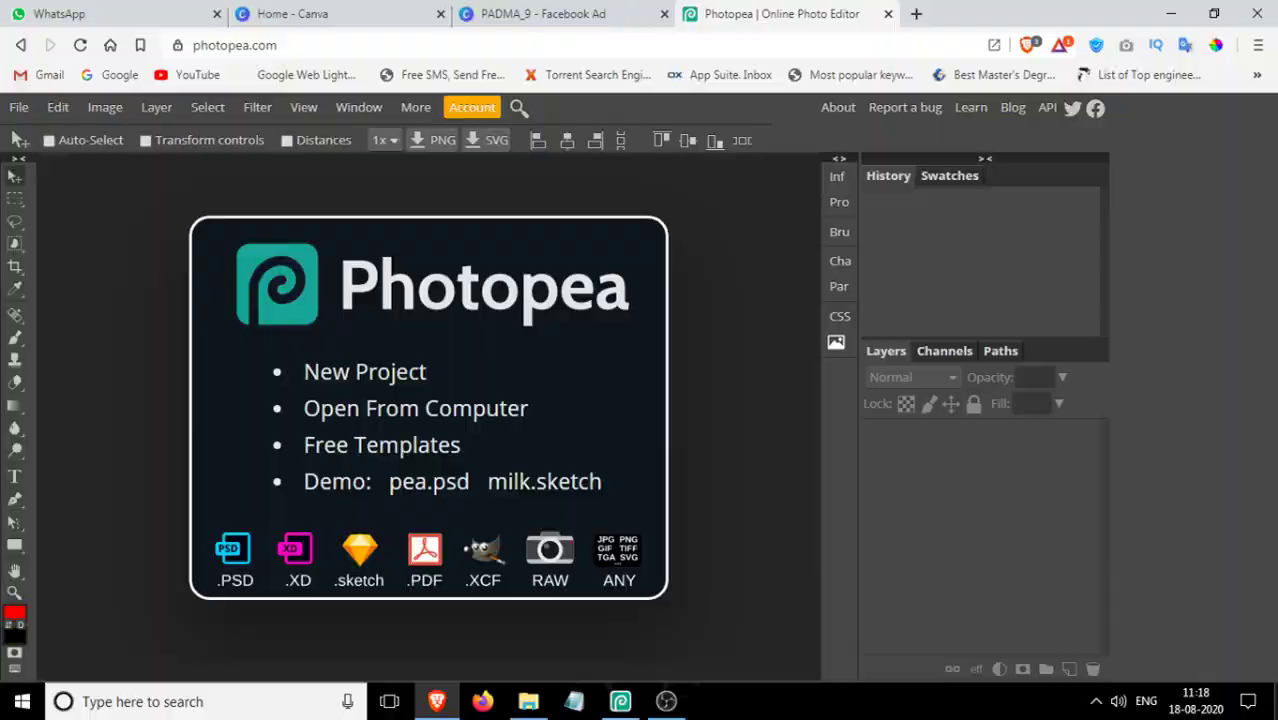
# Drag PADMA_9.pdf from the desktop into Photopea and scroll through its separate layers
pyautogui.click(1275, 701)
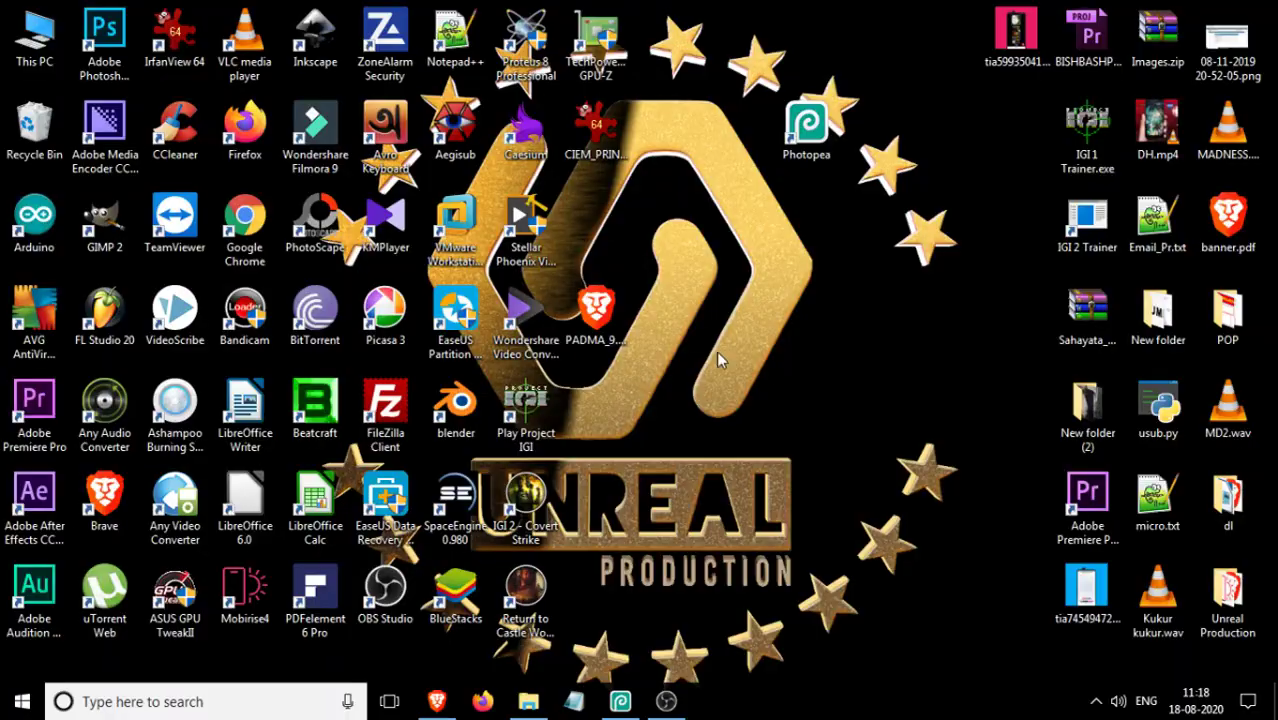
pyautogui.click(436, 701)
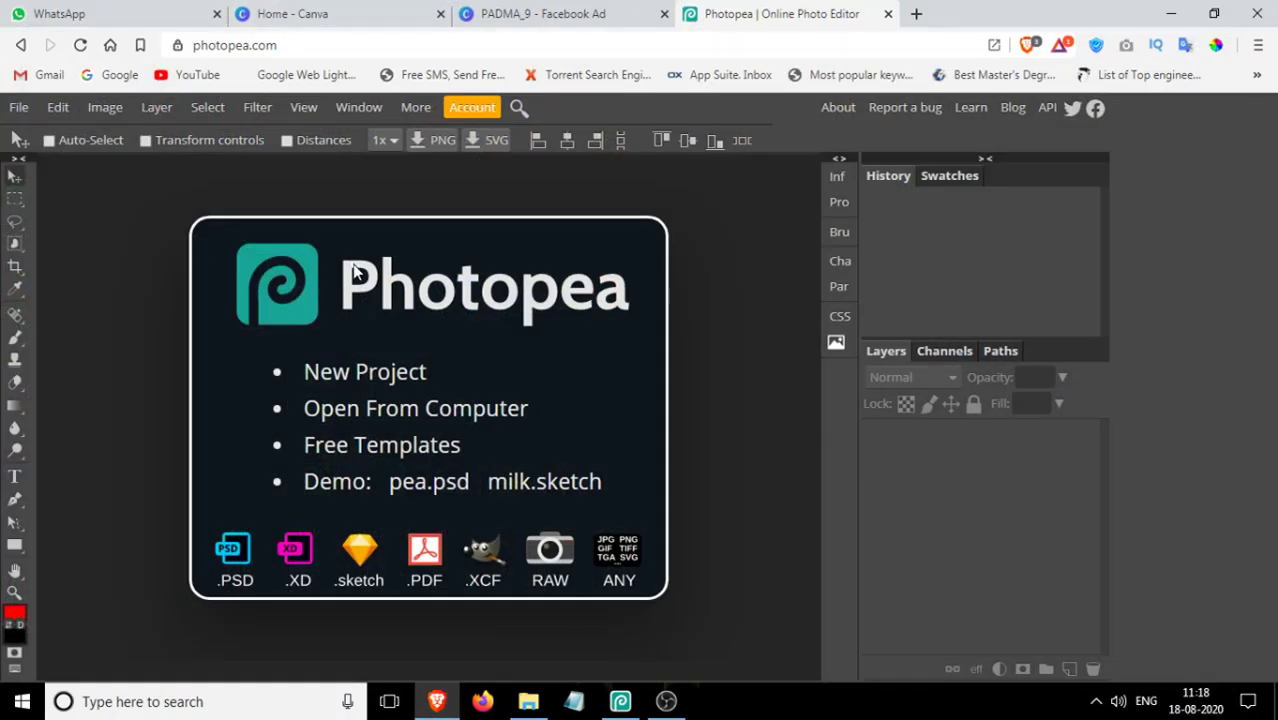
pyautogui.click(15, 110)
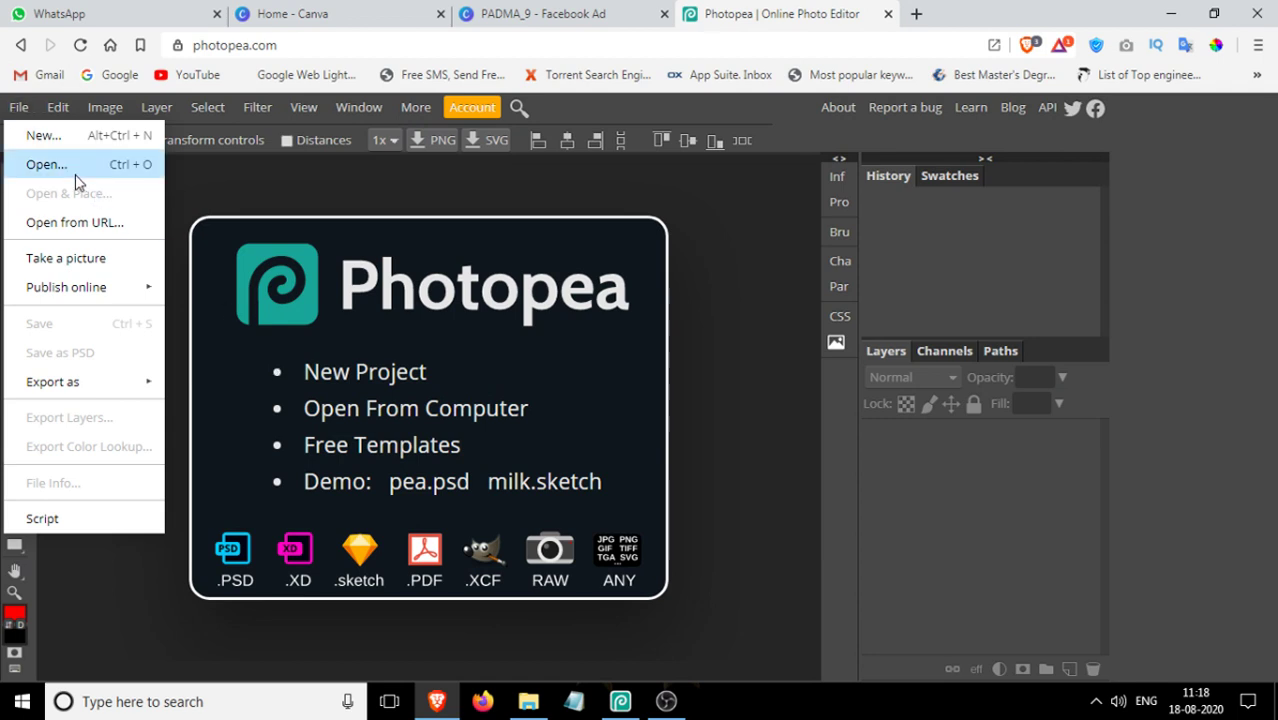
pyautogui.click(750, 409)
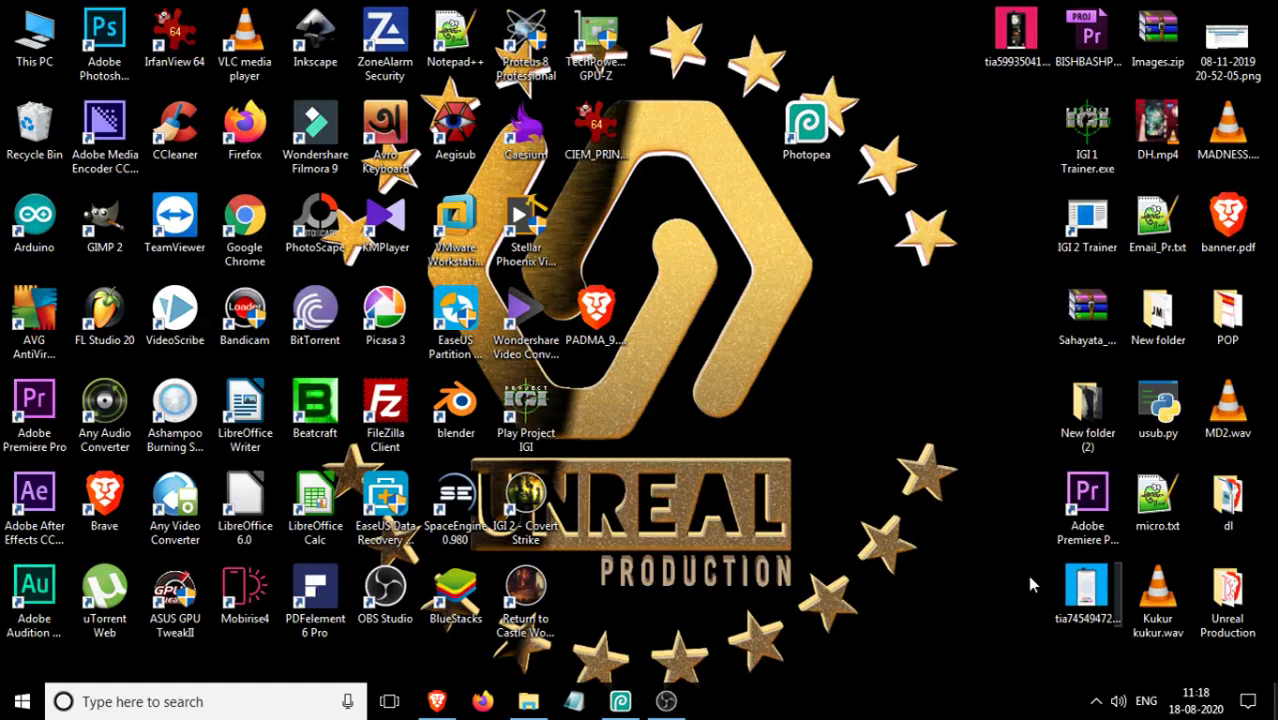
pyautogui.moveTo(597, 318); pyautogui.dragTo(490, 414)
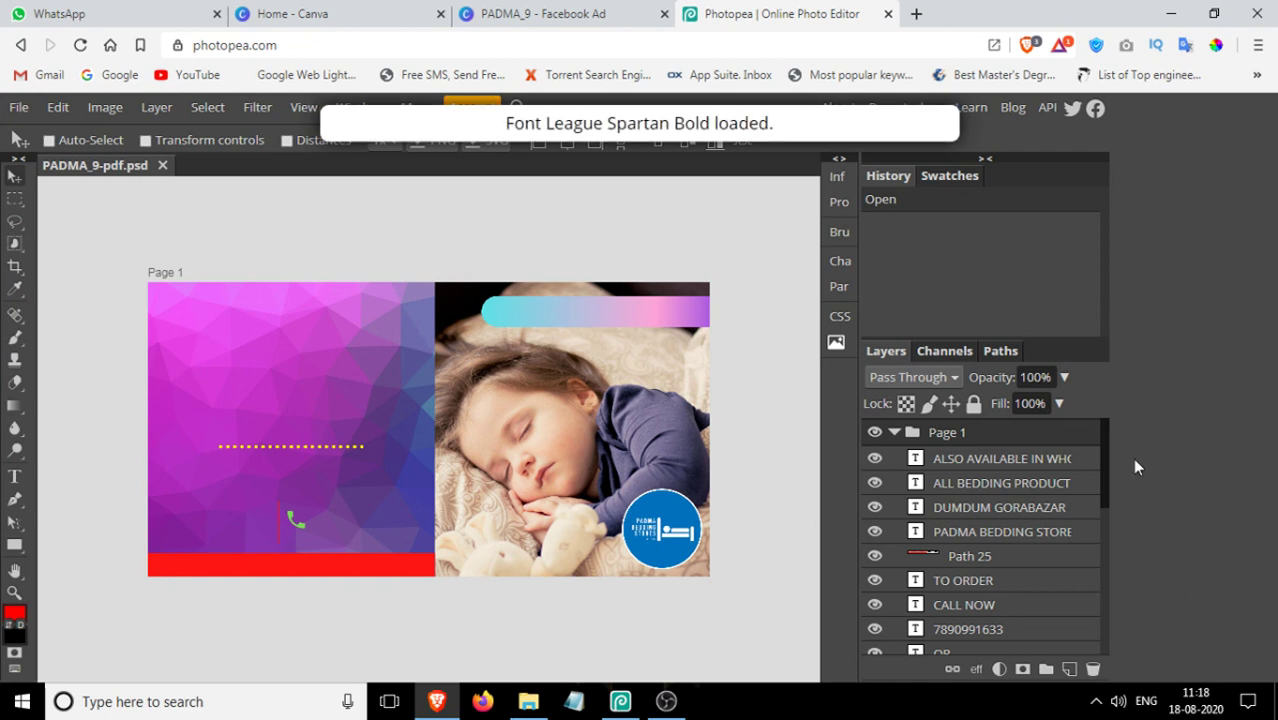
pyautogui.scroll(-2, 1040, 495)
pyautogui.scroll(-3, 1040, 503)
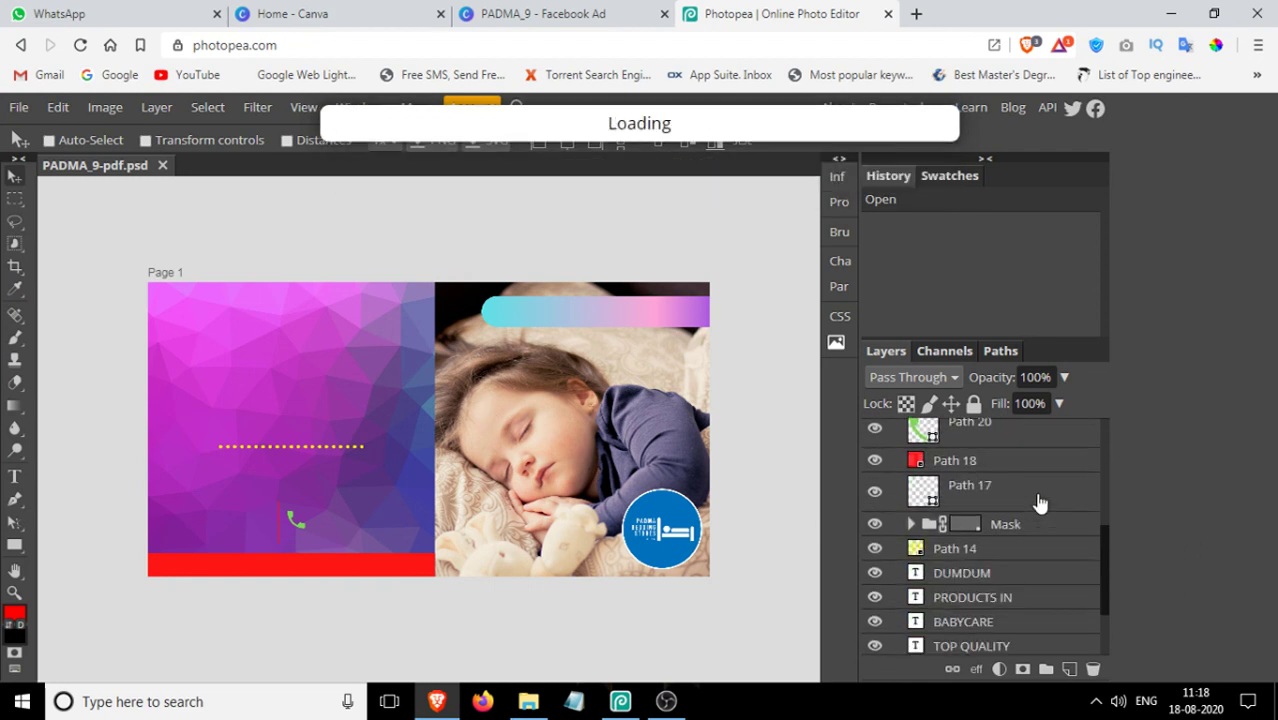
pyautogui.scroll(-5, 1040, 505)
pyautogui.scroll(10, 1040, 505)
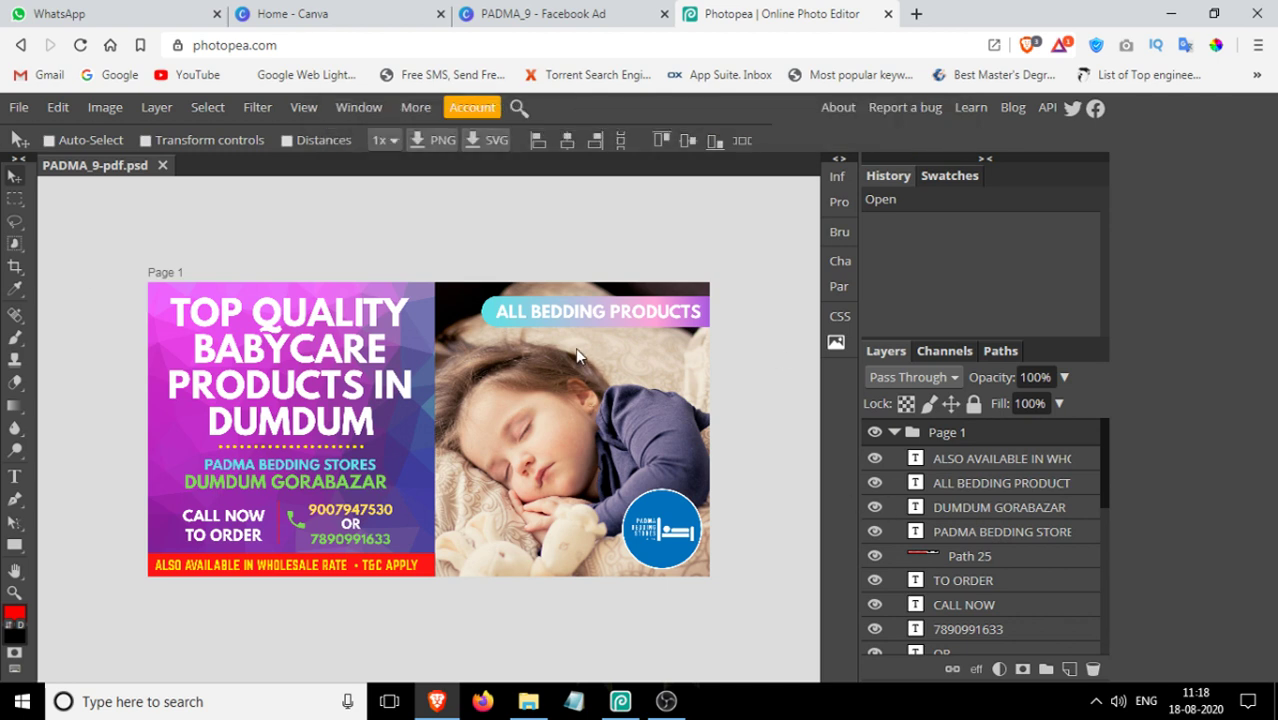
# Use File > Save as PSD to save PADMA_9-pdf.psd to the Desktop
pyautogui.click(19, 107)
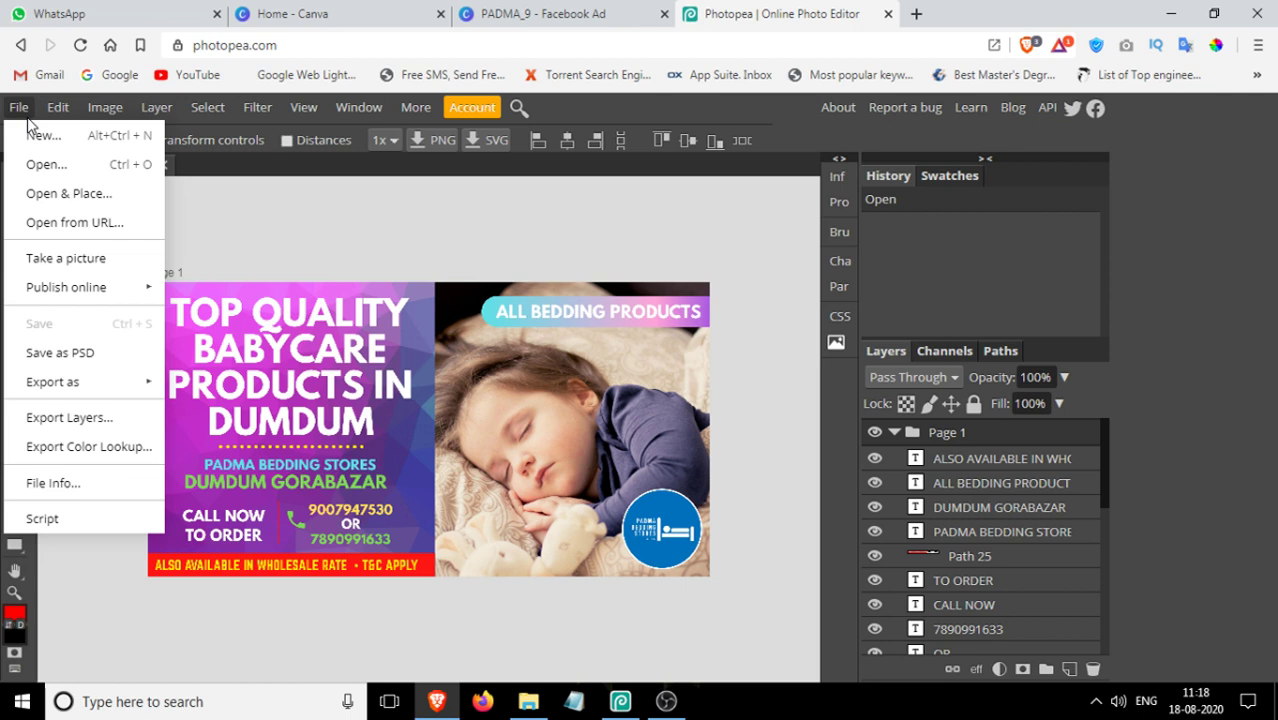
pyautogui.moveTo(97, 378)
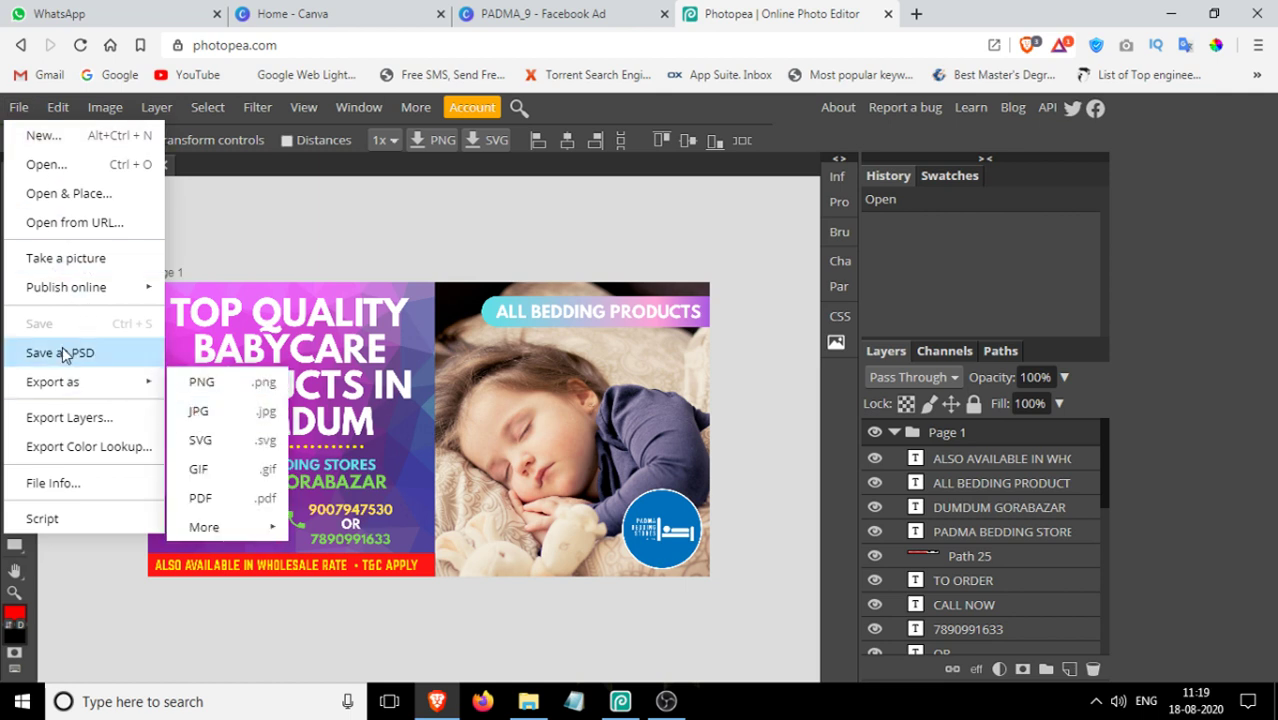
pyautogui.click(528, 297)
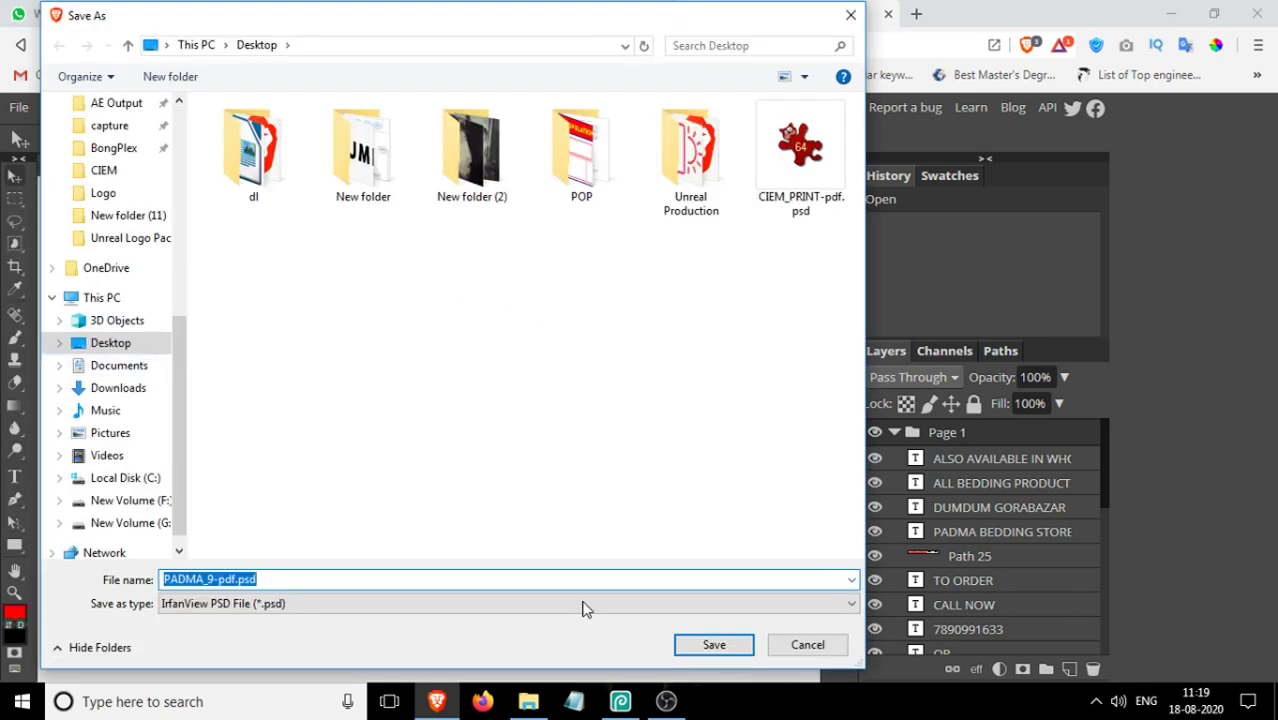
pyautogui.click(677, 650)
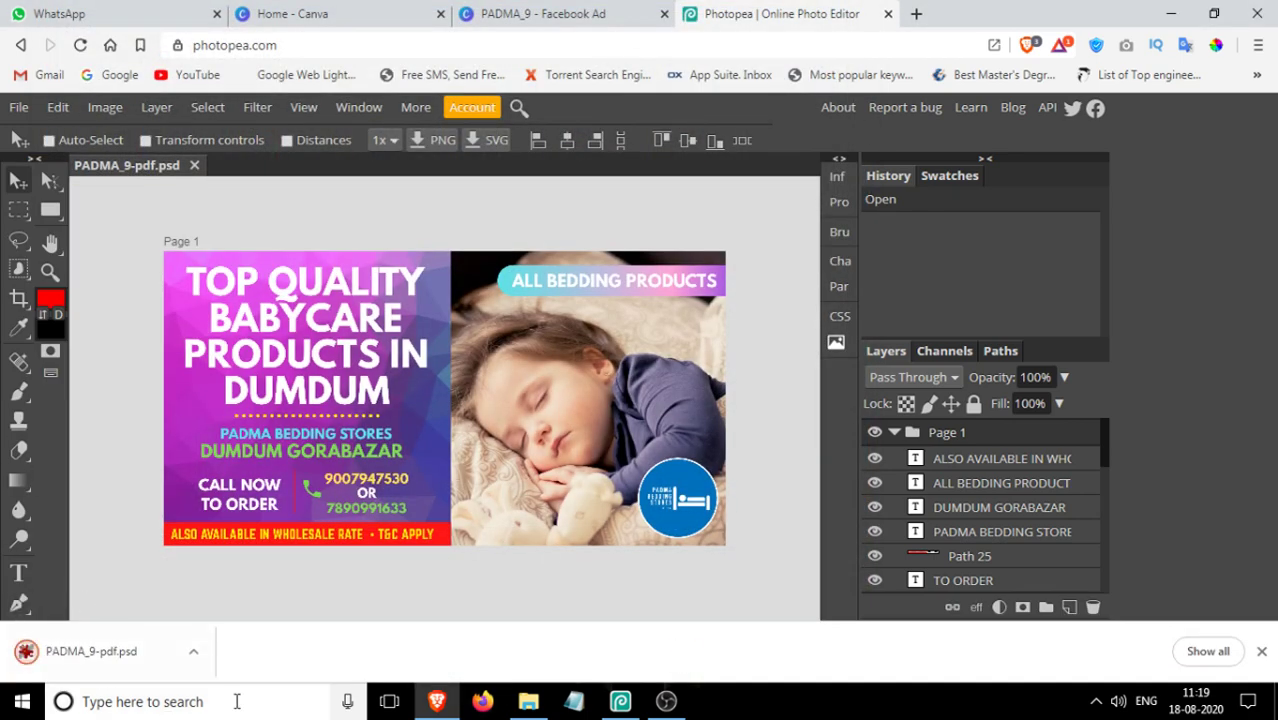
# Move PADMA_9-pdf.psd into open space on the desktop and open it with Adobe Photoshop CC 2019
pyautogui.click(436, 701)
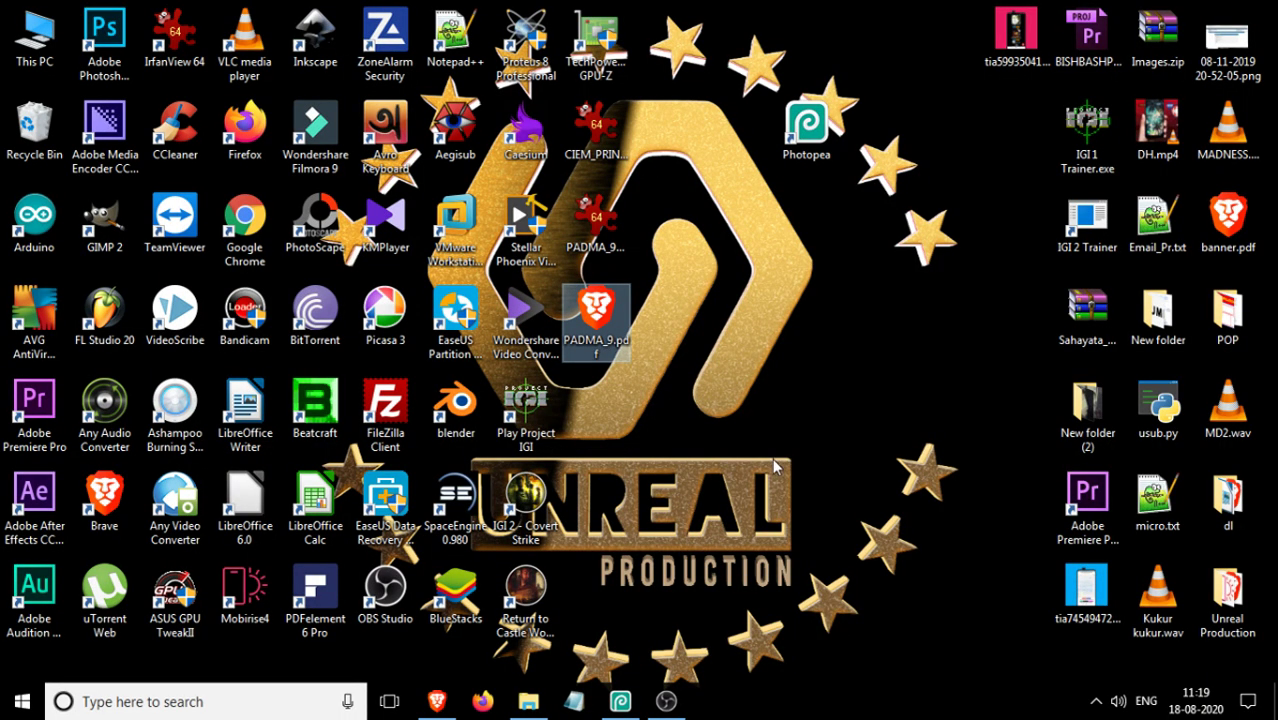
pyautogui.moveTo(596, 228); pyautogui.dragTo(797, 442)
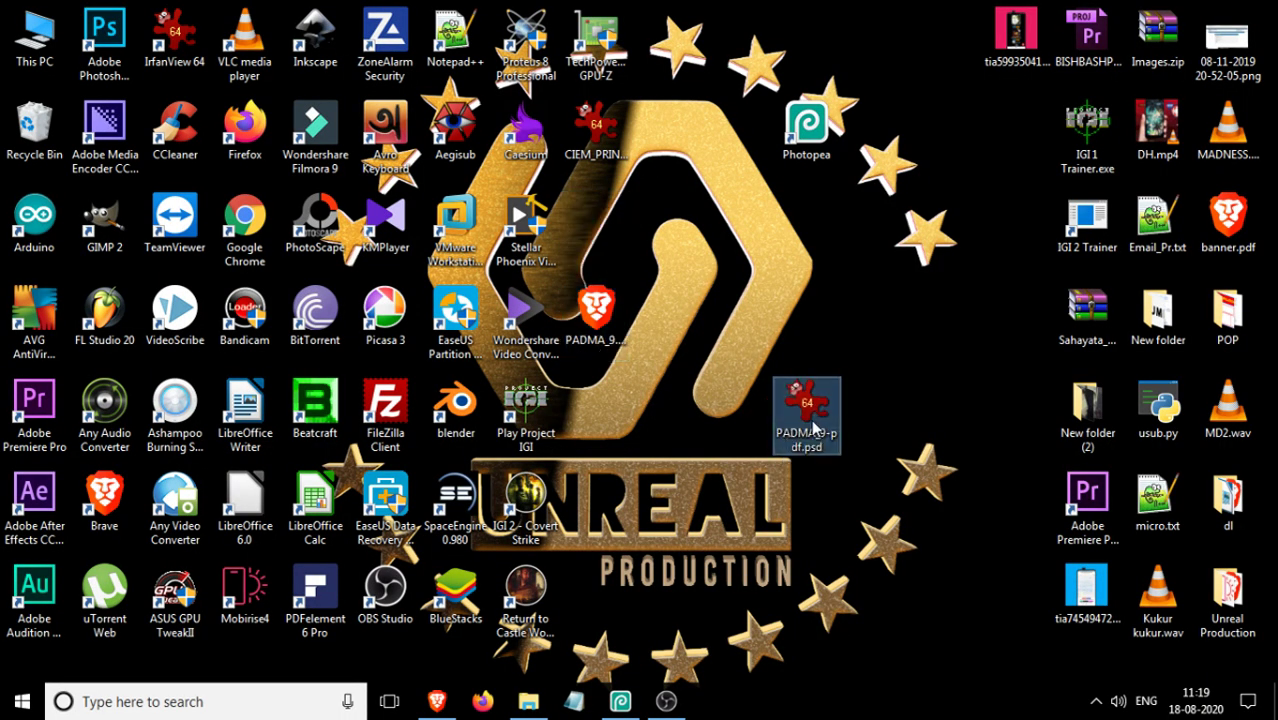
pyautogui.rightClick(812, 431)
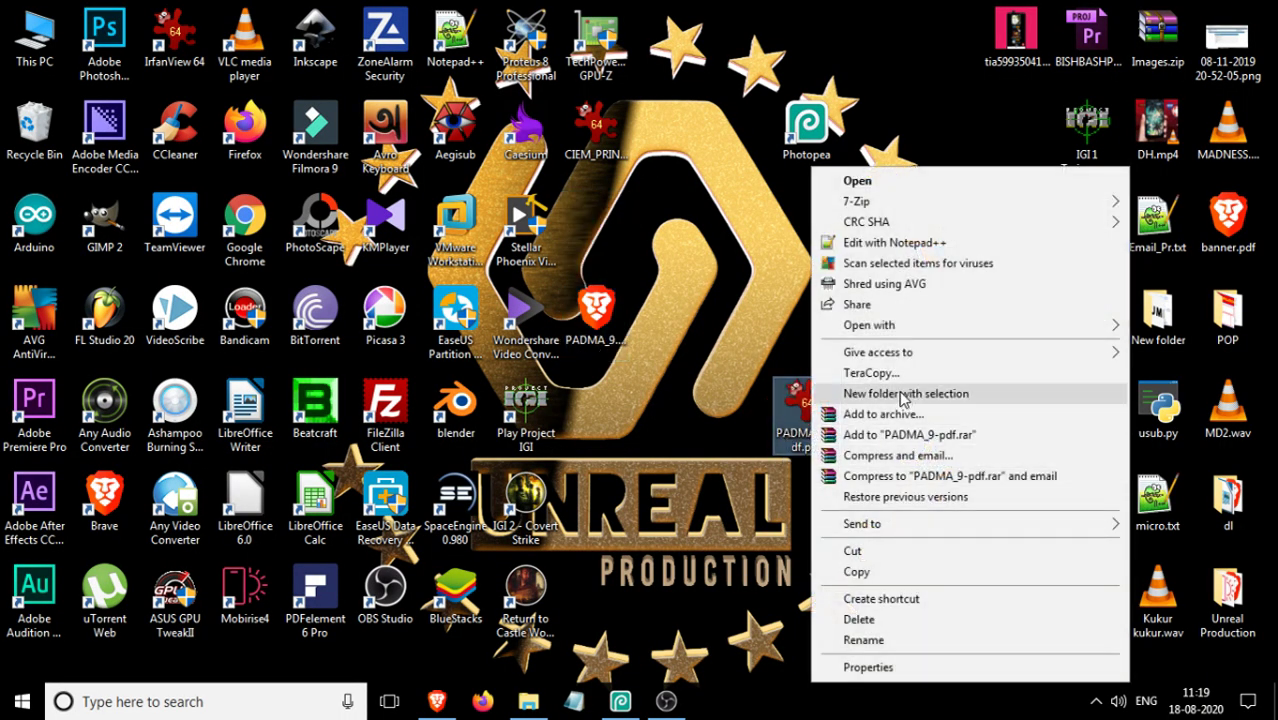
pyautogui.moveTo(912, 338)
pyautogui.click(729, 330)
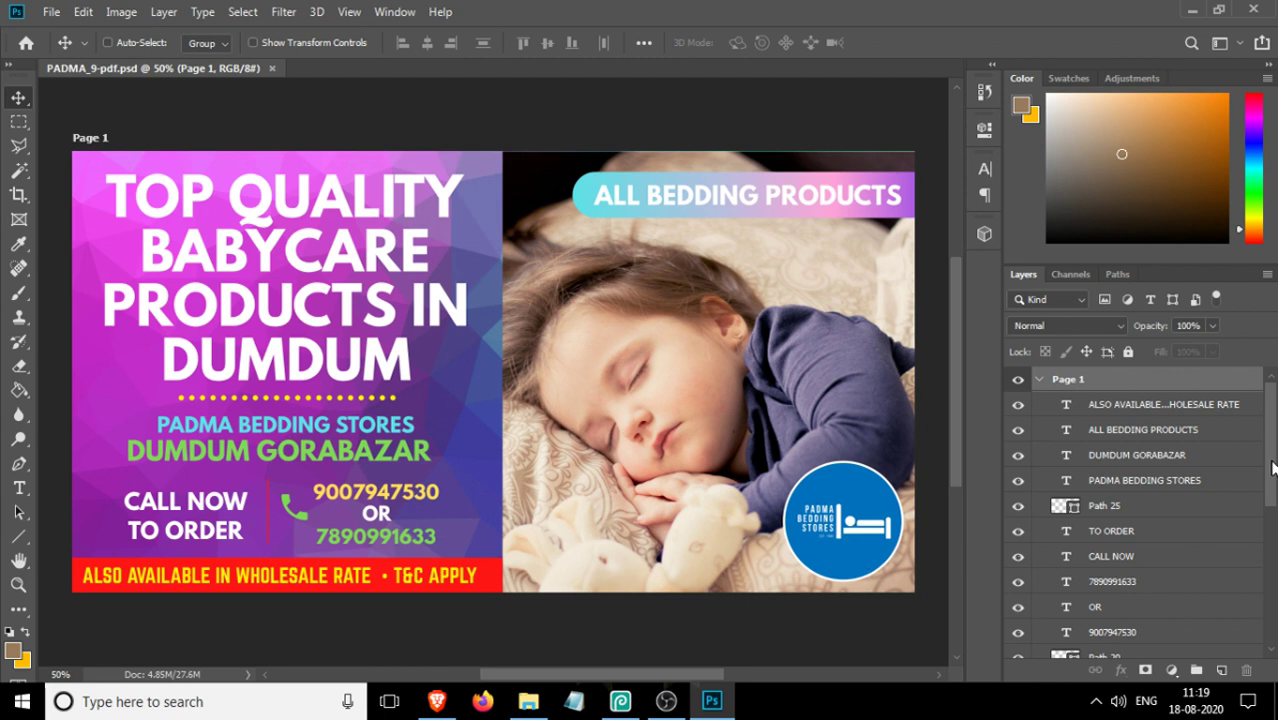
pyautogui.scroll(-6, 1272, 466)
pyautogui.scroll(6, 1272, 466)
pyautogui.click(1018, 457)
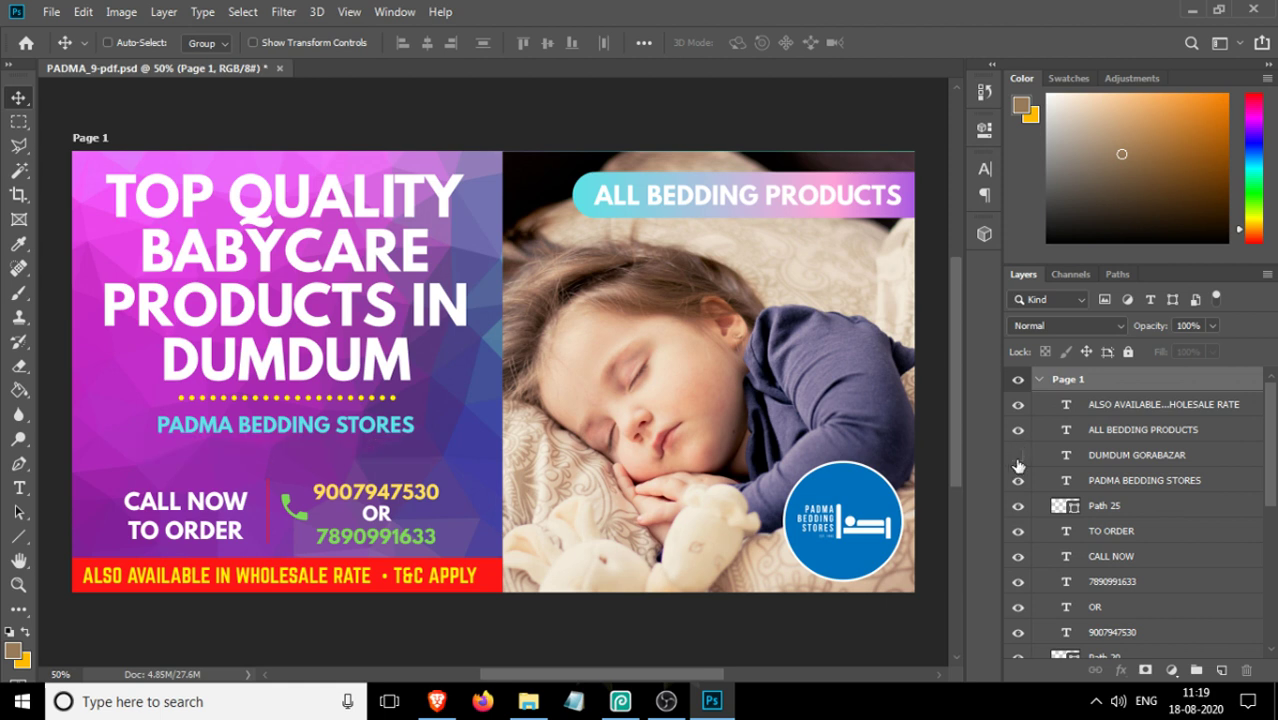
pyautogui.click(1018, 456)
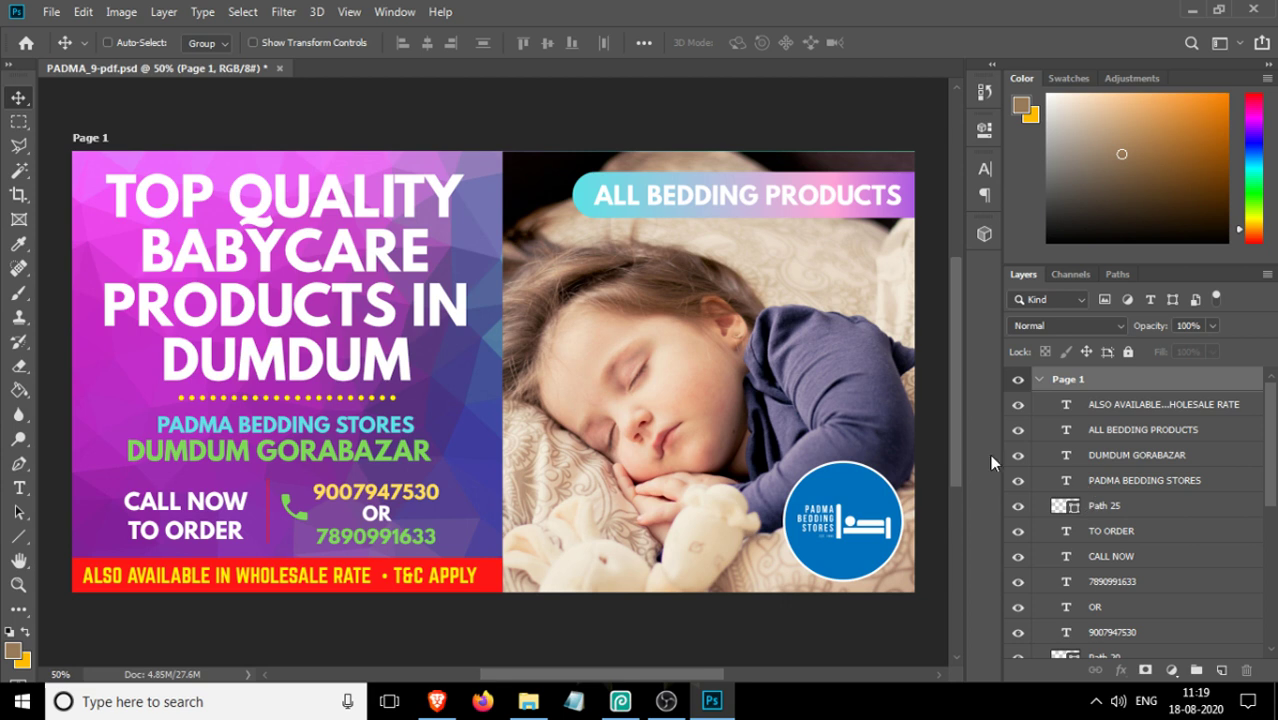
pyautogui.click(1018, 480)
pyautogui.click(1018, 480)
pyautogui.click(1019, 508)
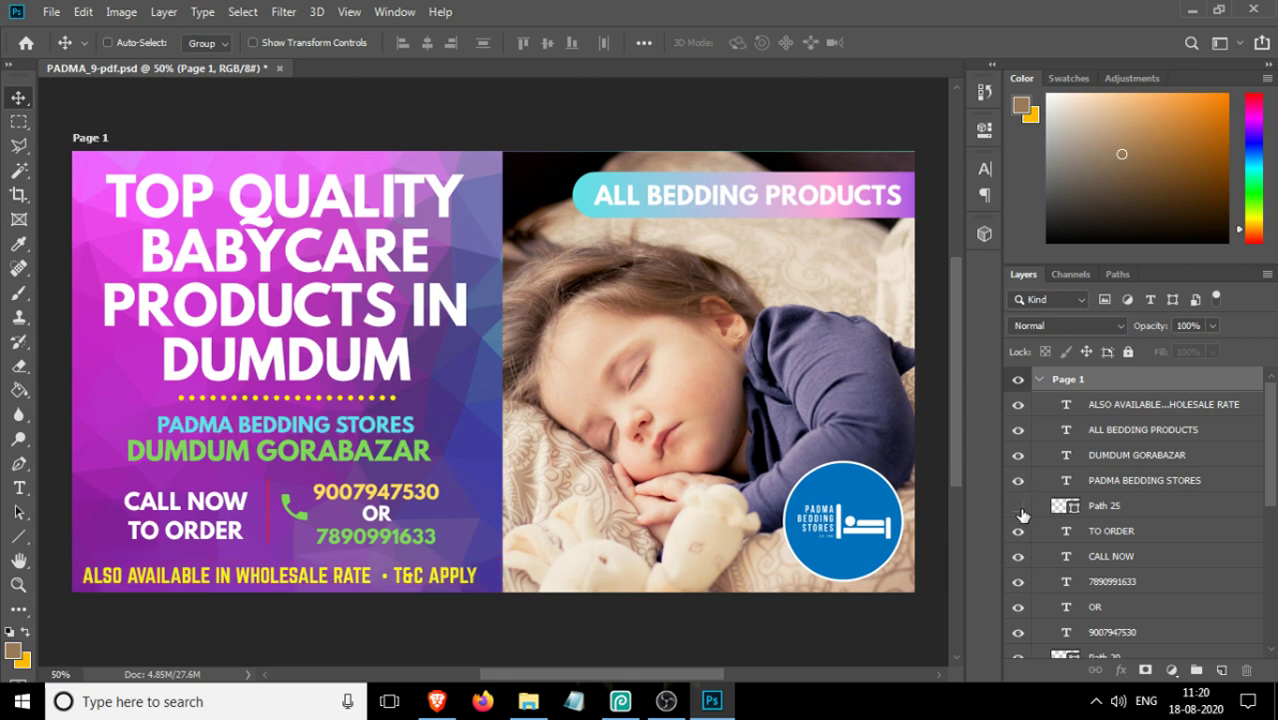
pyautogui.click(1019, 508)
pyautogui.click(1020, 405)
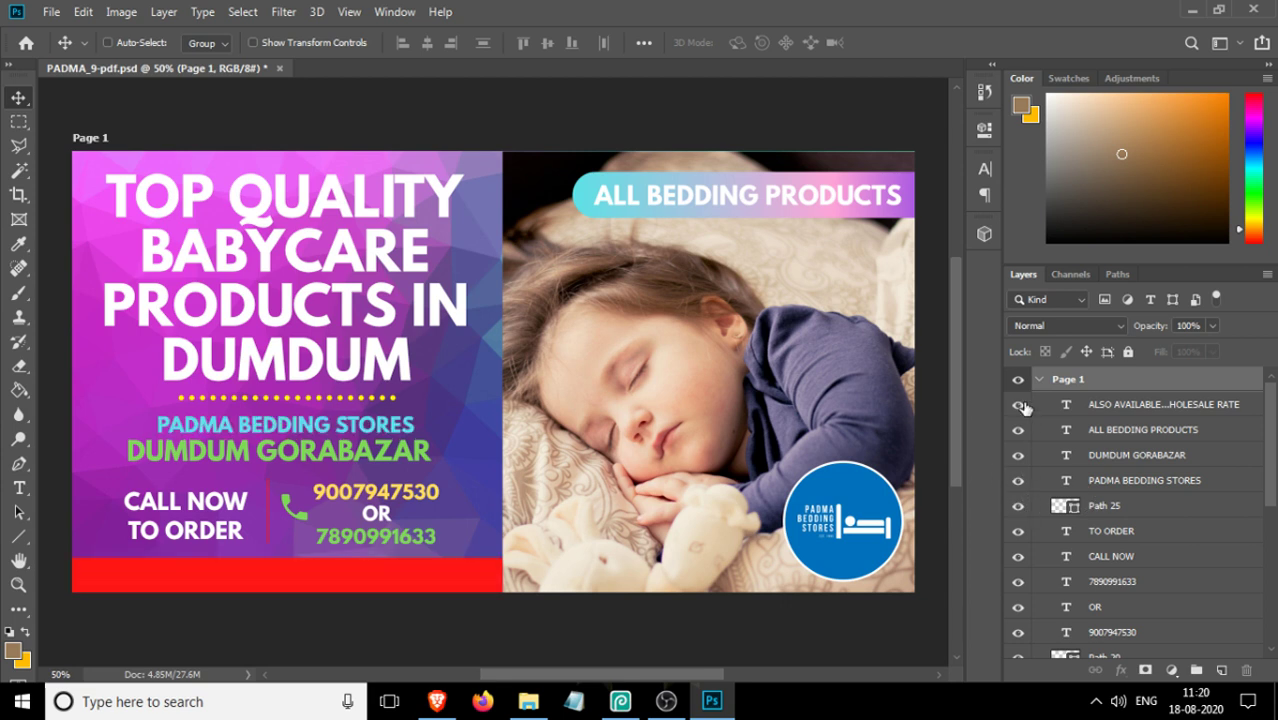
pyautogui.click(1020, 405)
pyautogui.scroll(-1, 800, 612)
pyautogui.scroll(1, 800, 612)
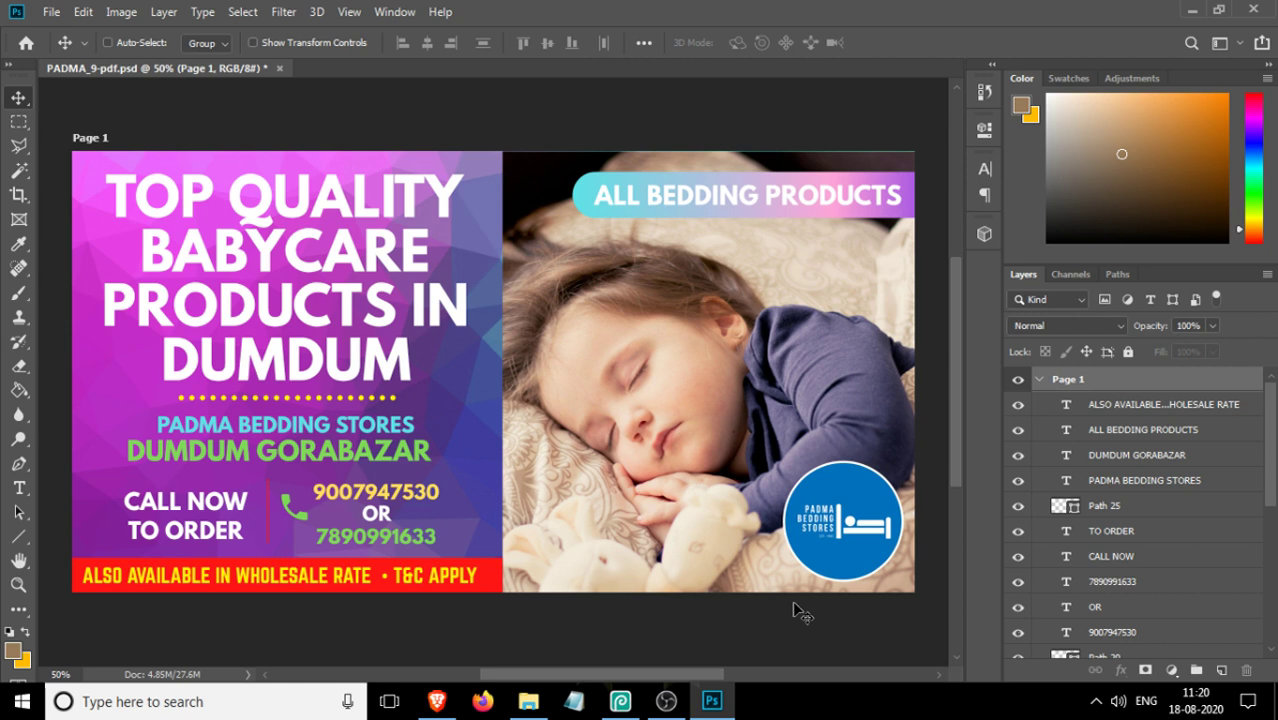
pyautogui.scroll(-3, 1150, 500)
pyautogui.scroll(3, 1150, 500)
pyautogui.scroll(1, 500, 400)
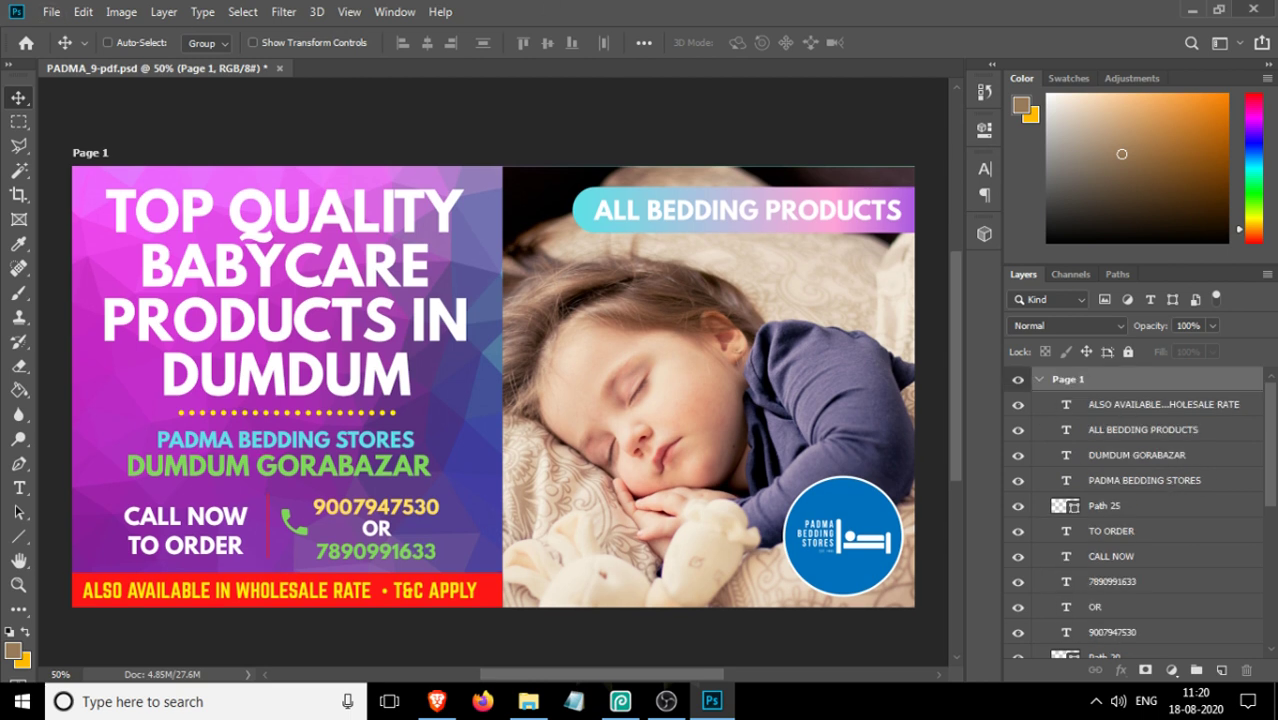
pyautogui.click(1253, 9)
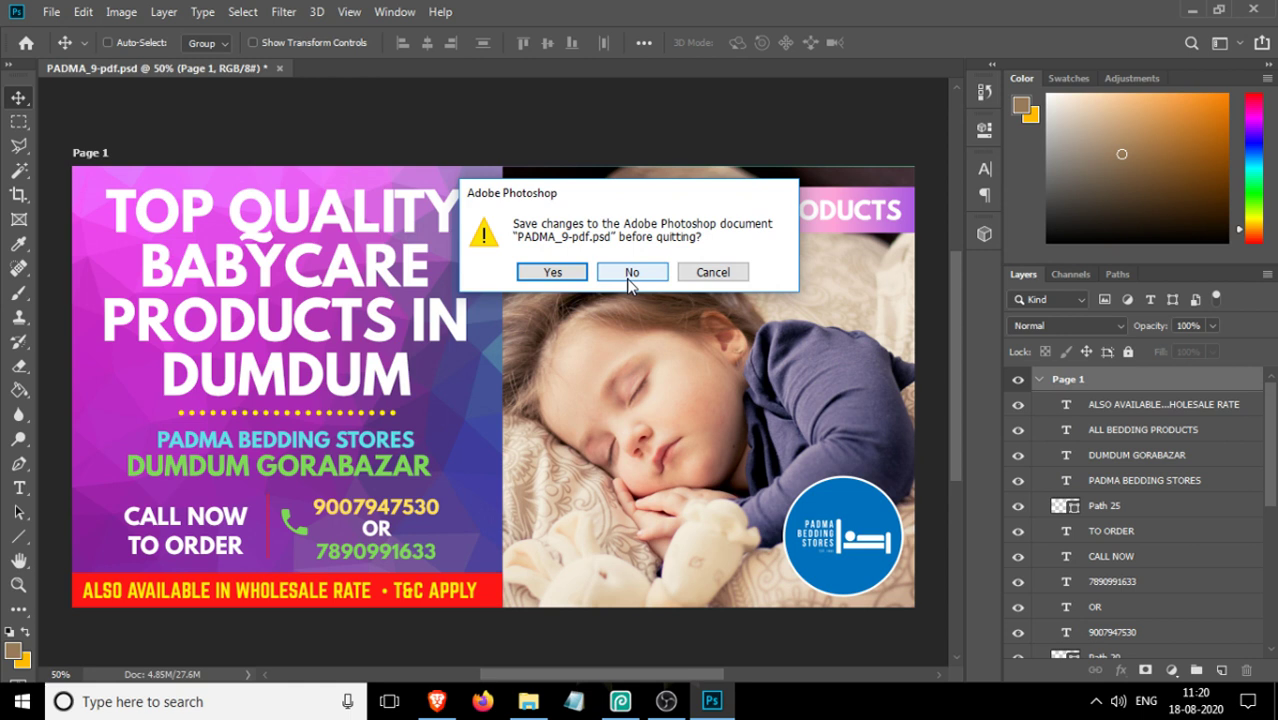
pyautogui.click(733, 280)
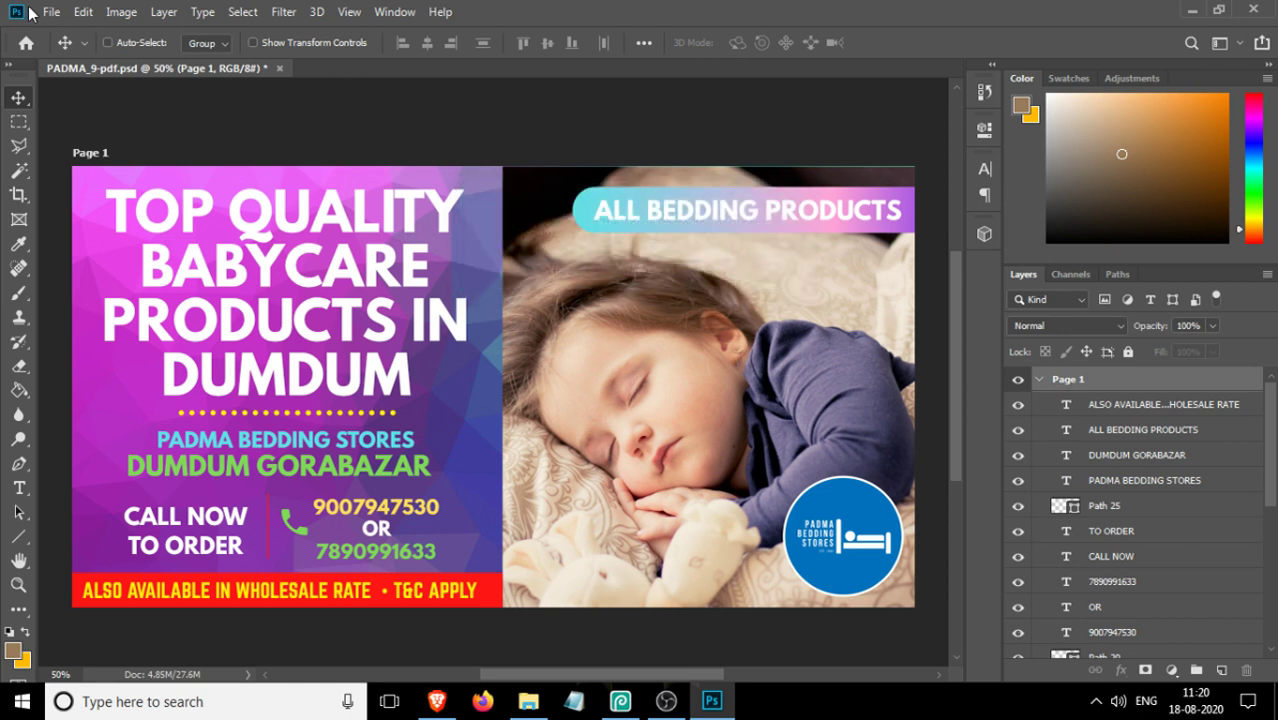
pyautogui.click(1275, 700)
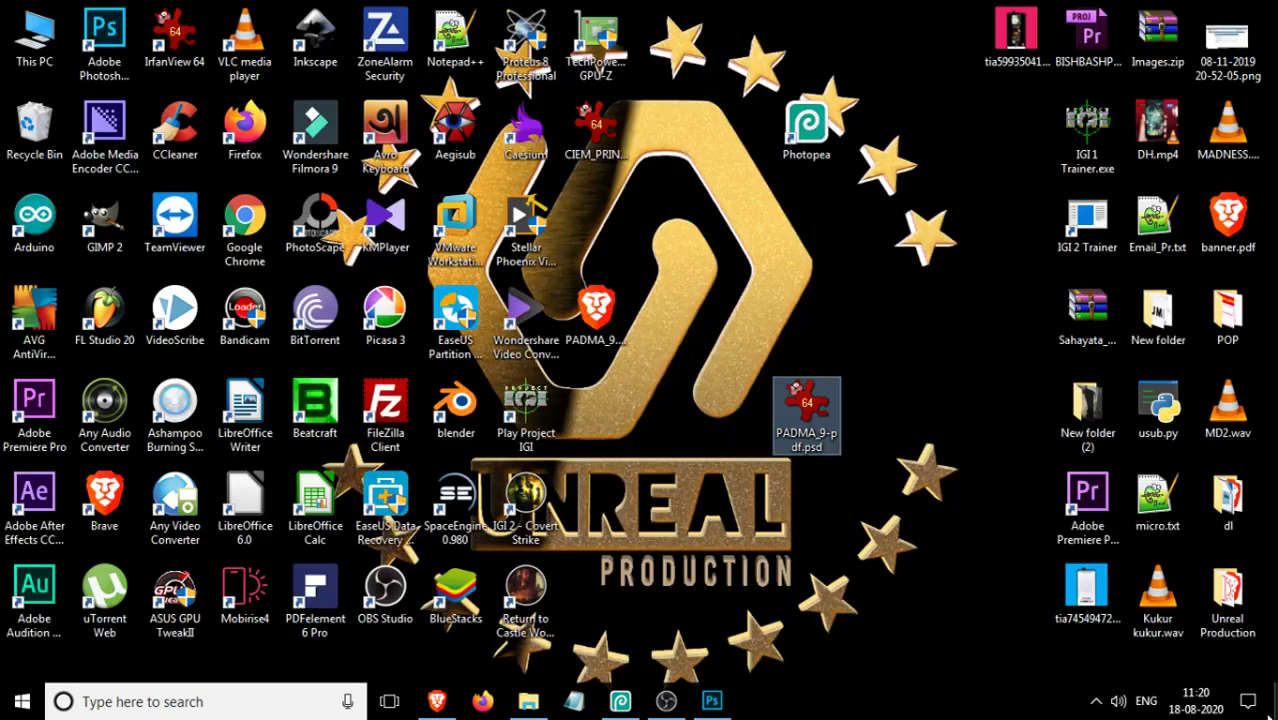
pyautogui.moveTo(614, 326); pyautogui.dragTo(684, 245)
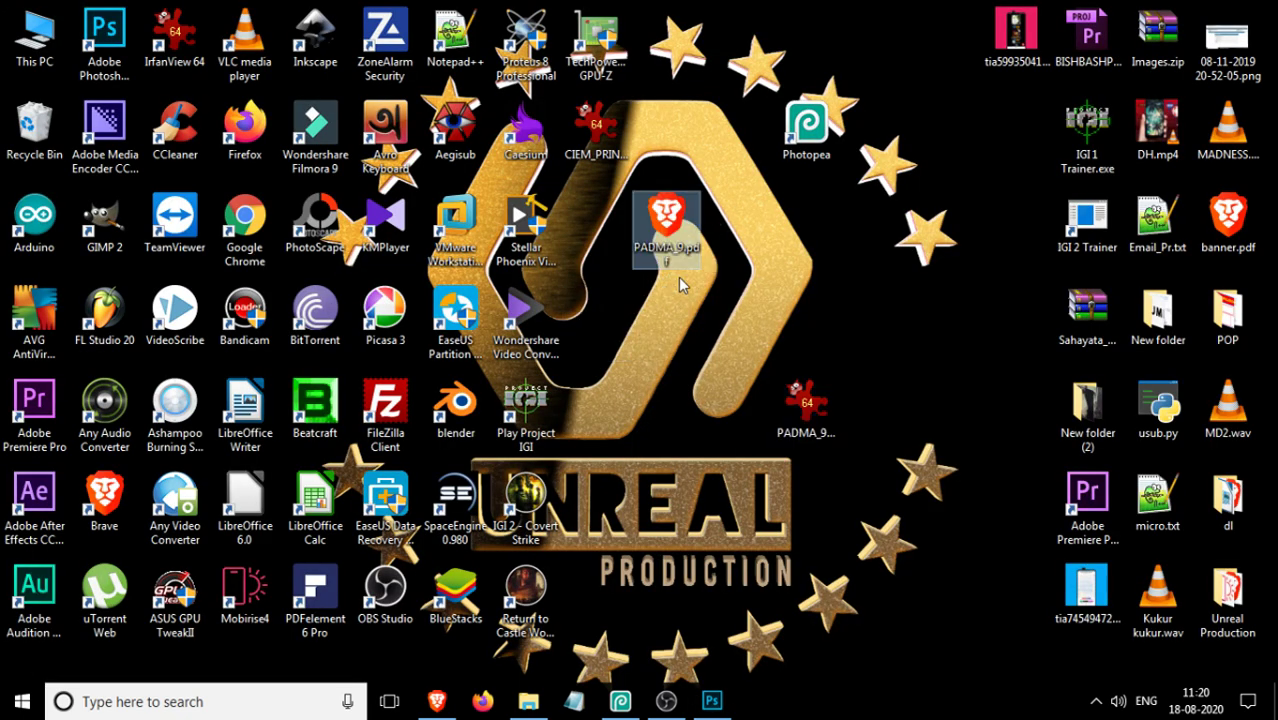
pyautogui.click(436, 701)
pyautogui.click(436, 701)
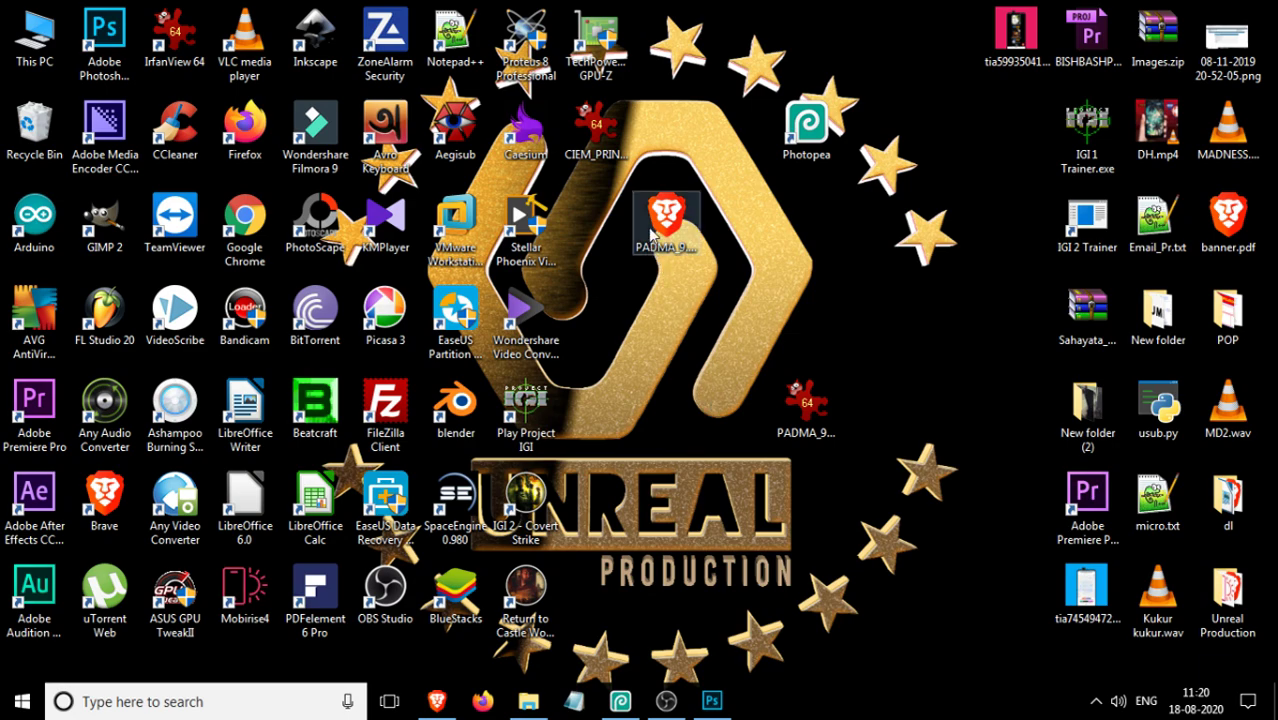
pyautogui.moveTo(650, 232); pyautogui.dragTo(655, 440)
pyautogui.click(733, 692)
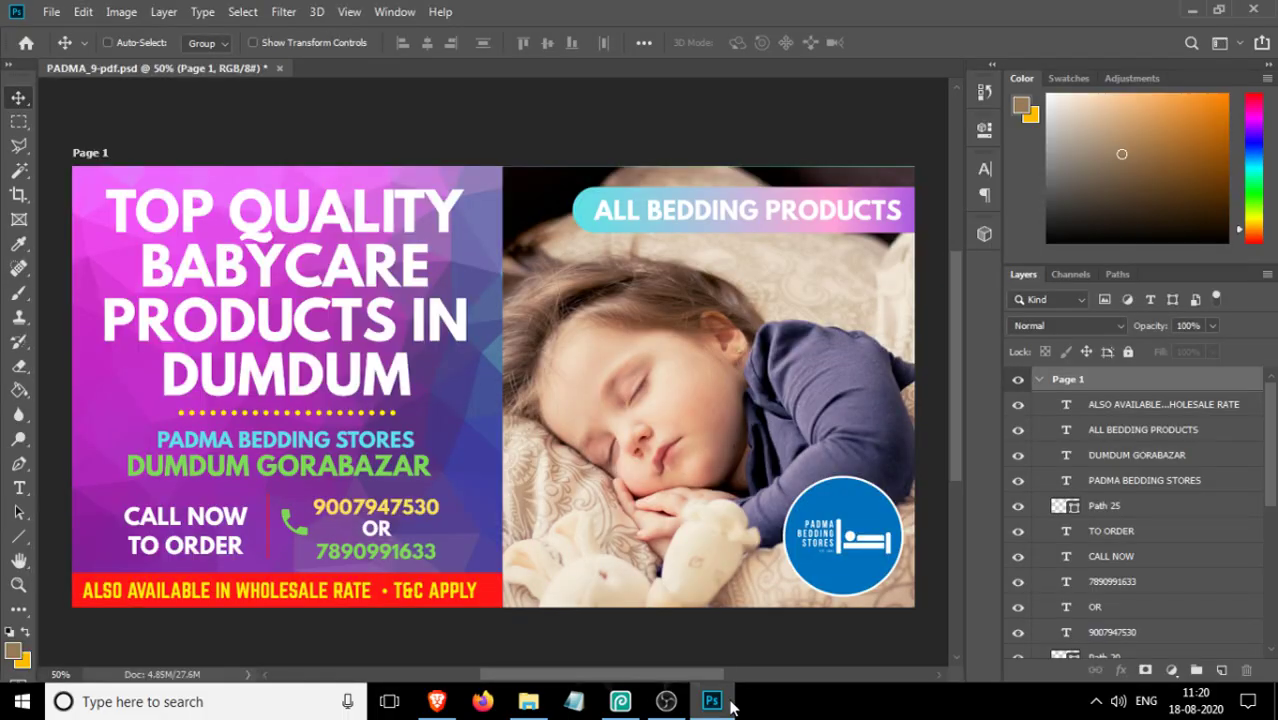
# Open PADMA_9.pdf from the Desktop via File > Open and accept the Import PDF settings
pyautogui.click(52, 11)
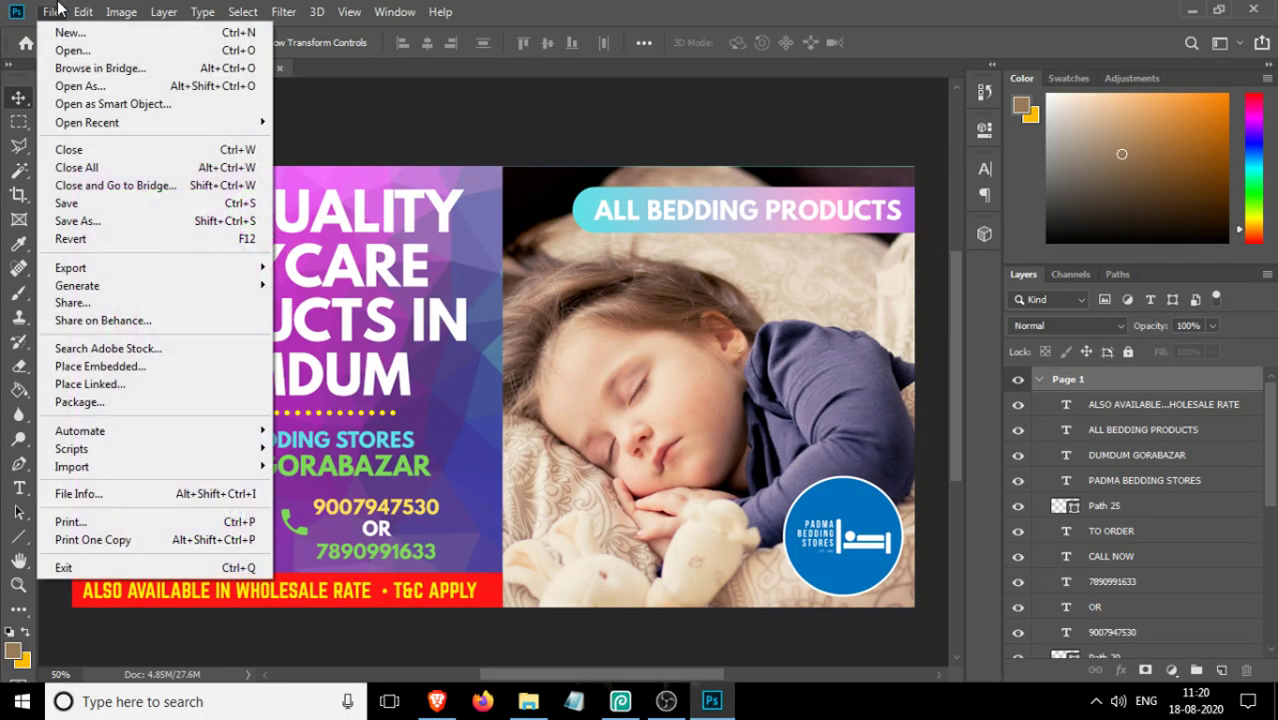
pyautogui.click(72, 50)
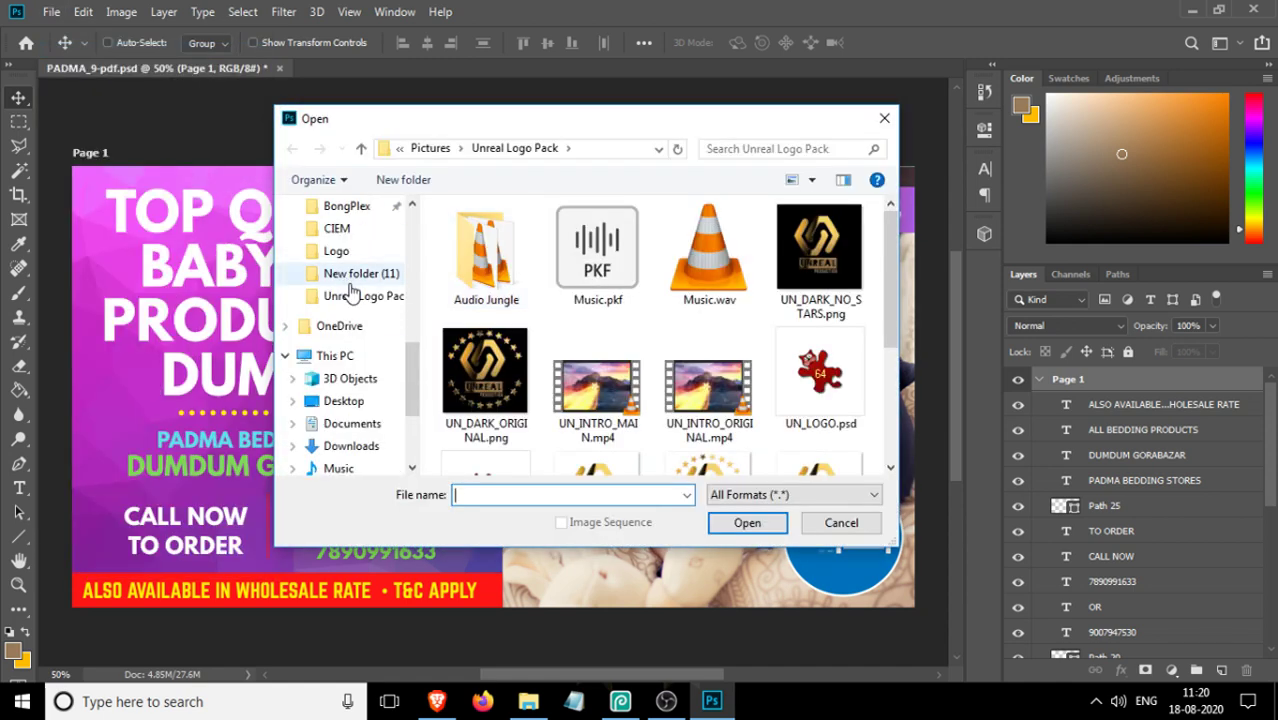
pyautogui.click(344, 402)
pyautogui.scroll(-5, 691, 318)
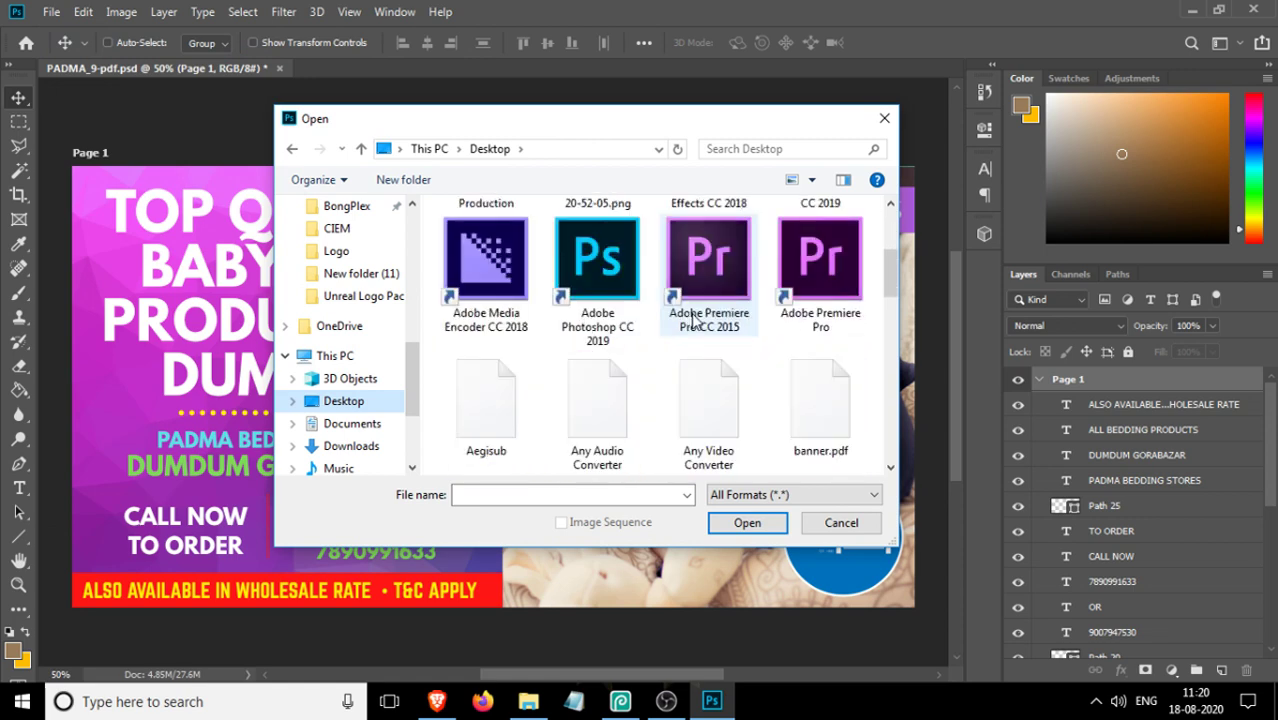
pyautogui.scroll(-10, 693, 318)
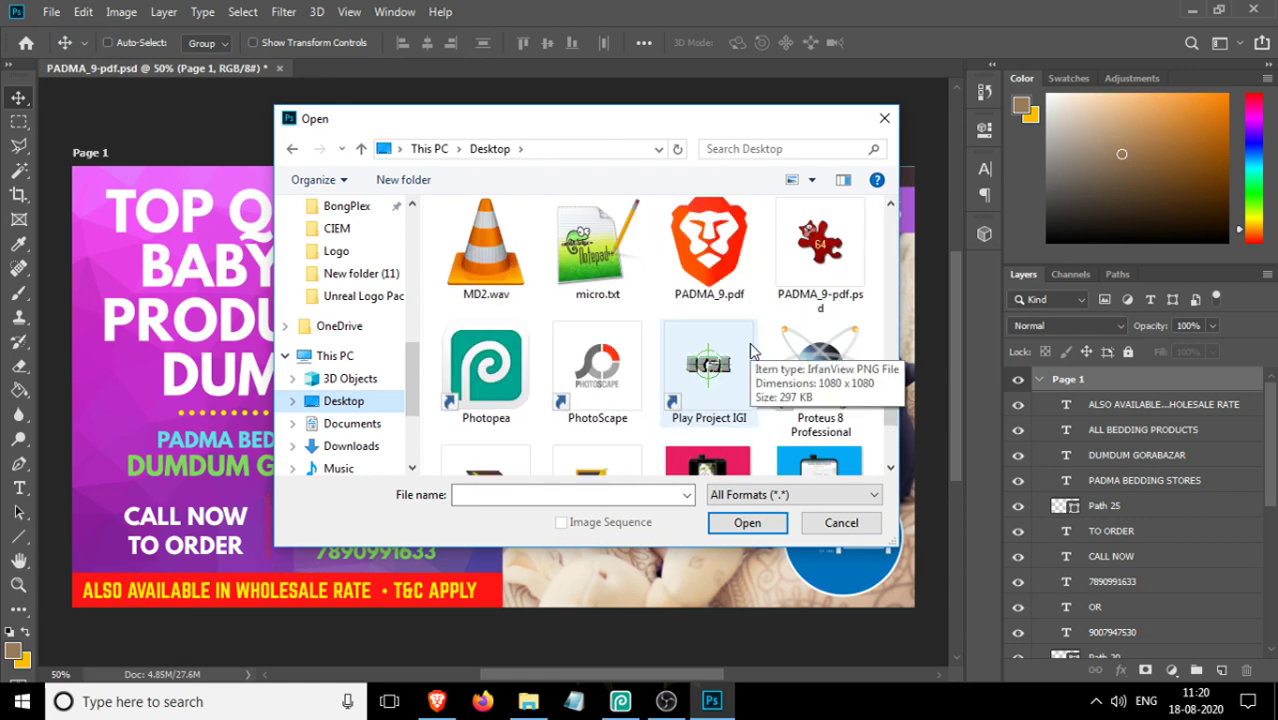
pyautogui.click(712, 300)
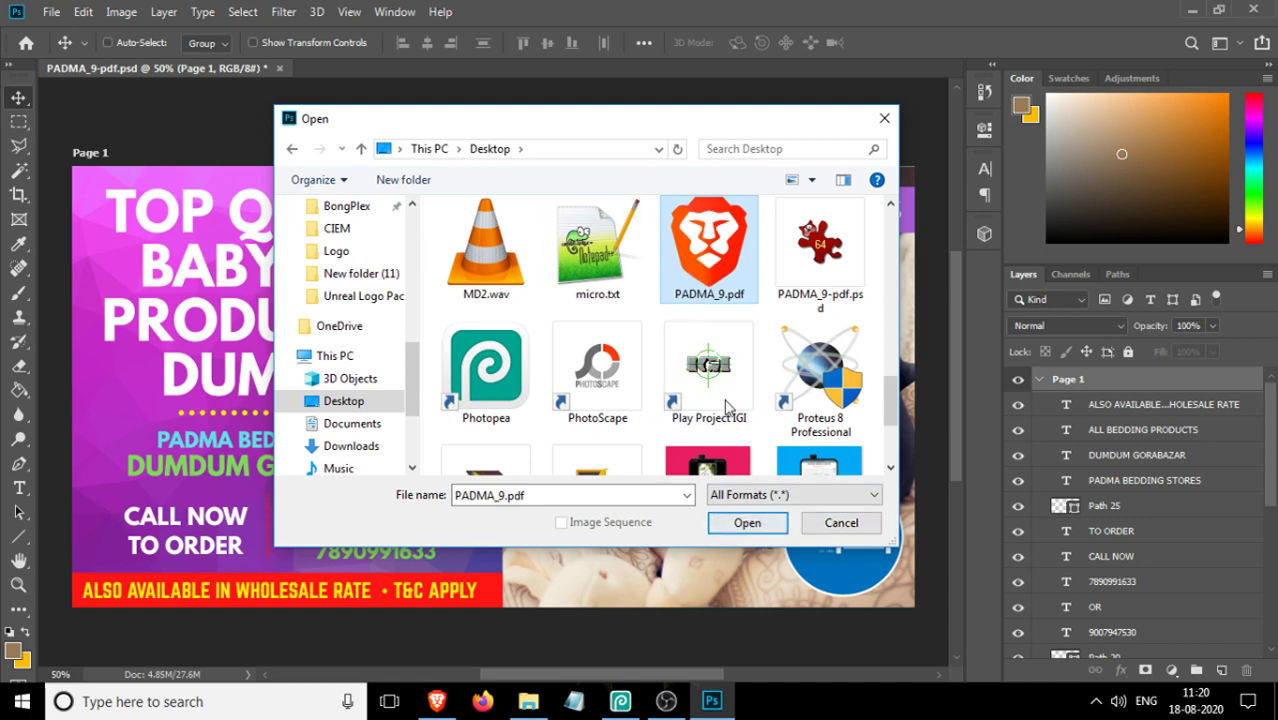
pyautogui.click(749, 525)
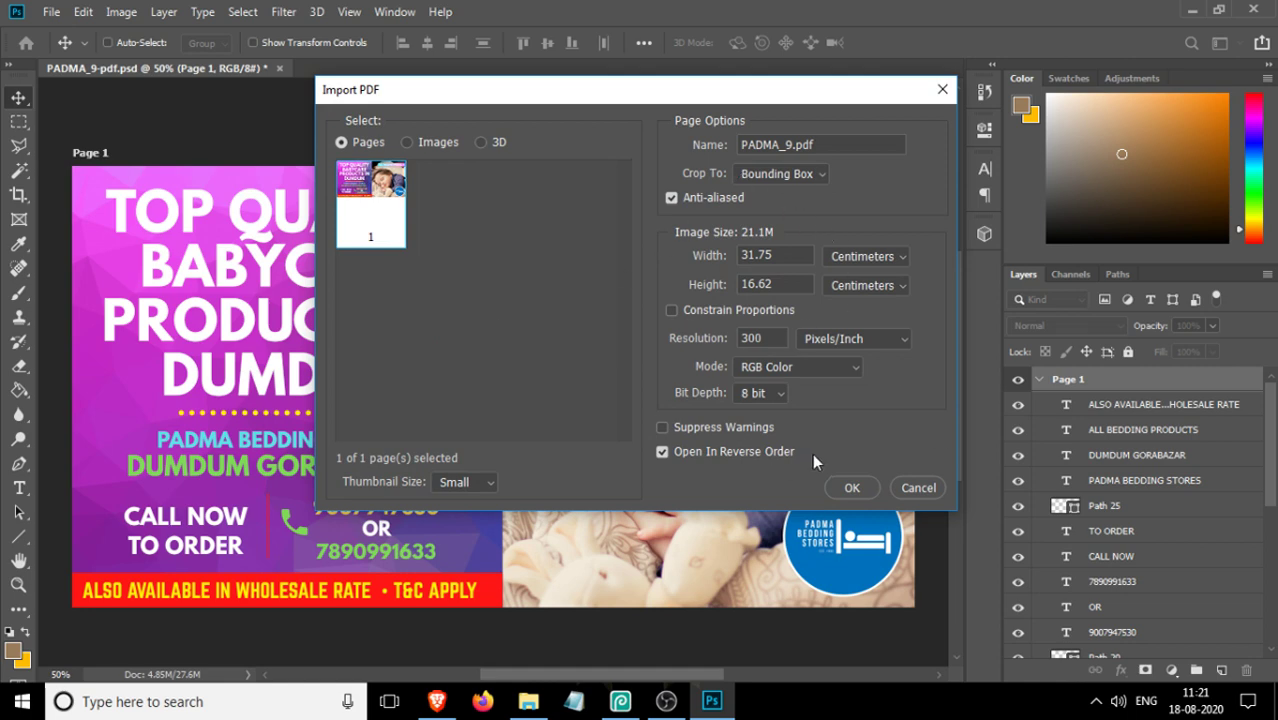
pyautogui.click(850, 487)
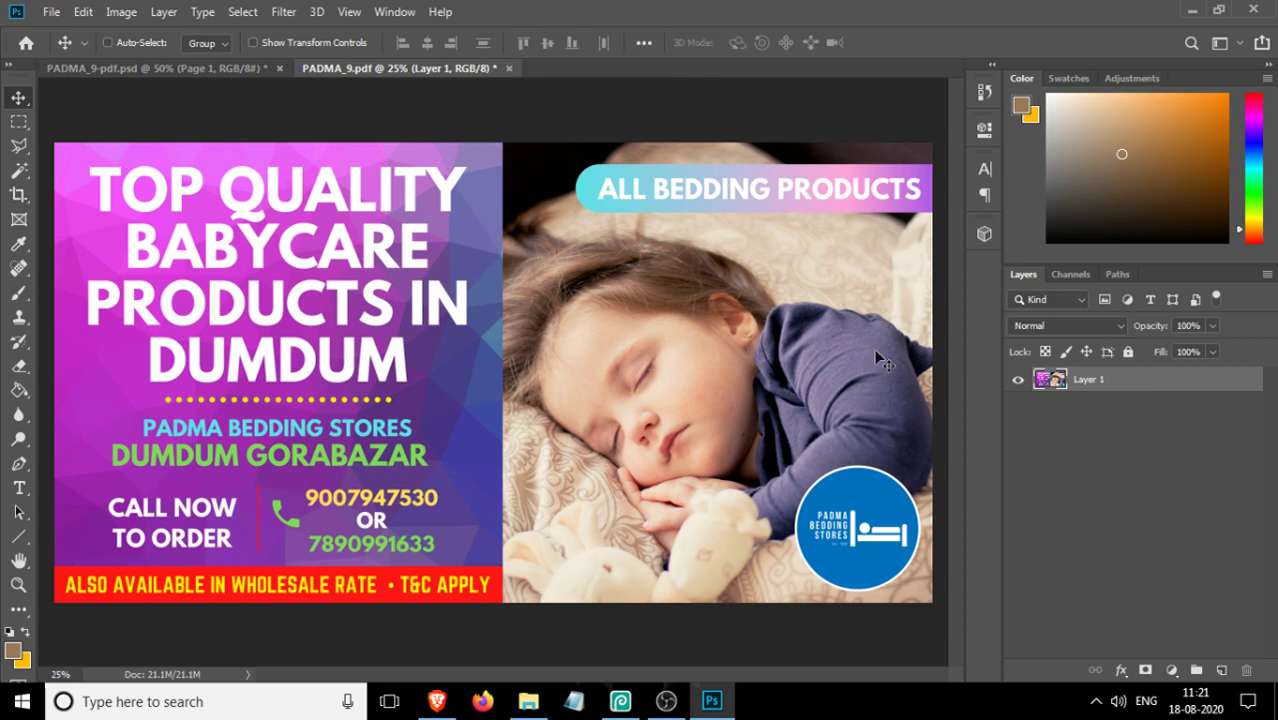
# Close the imported PADMA_9.pdf document without saving changes
pyautogui.click(509, 68)
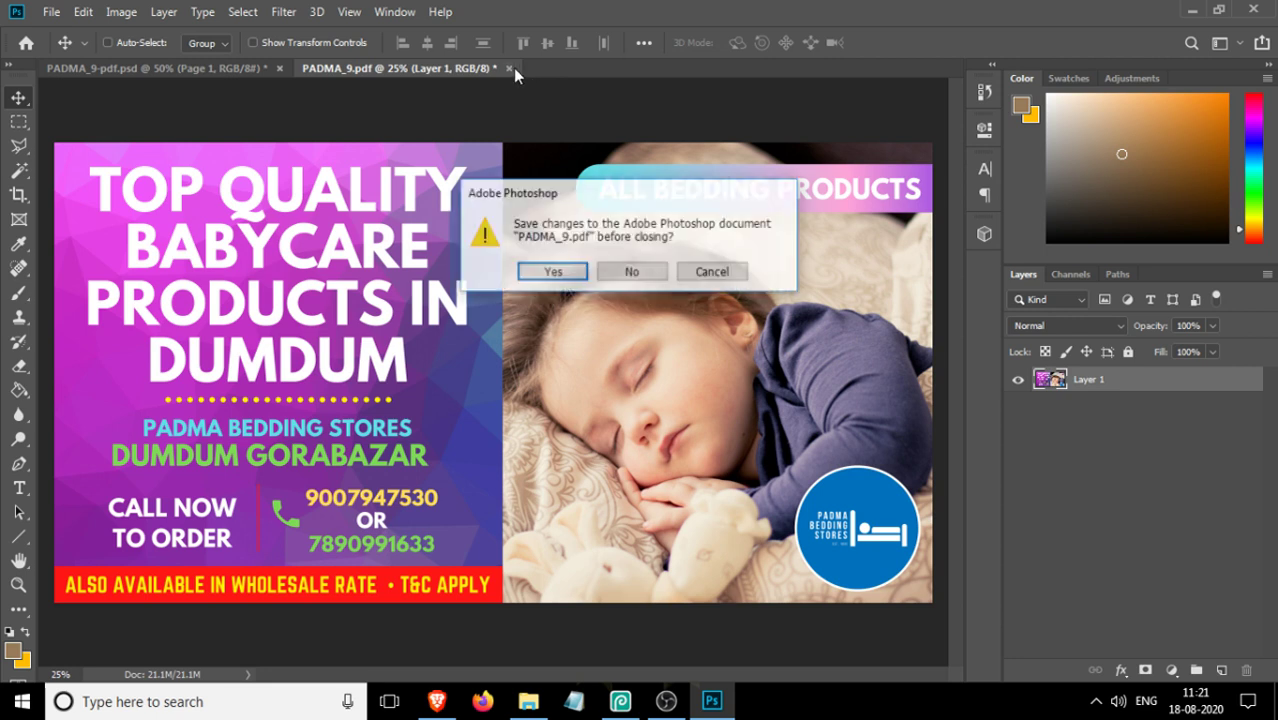
pyautogui.click(638, 280)
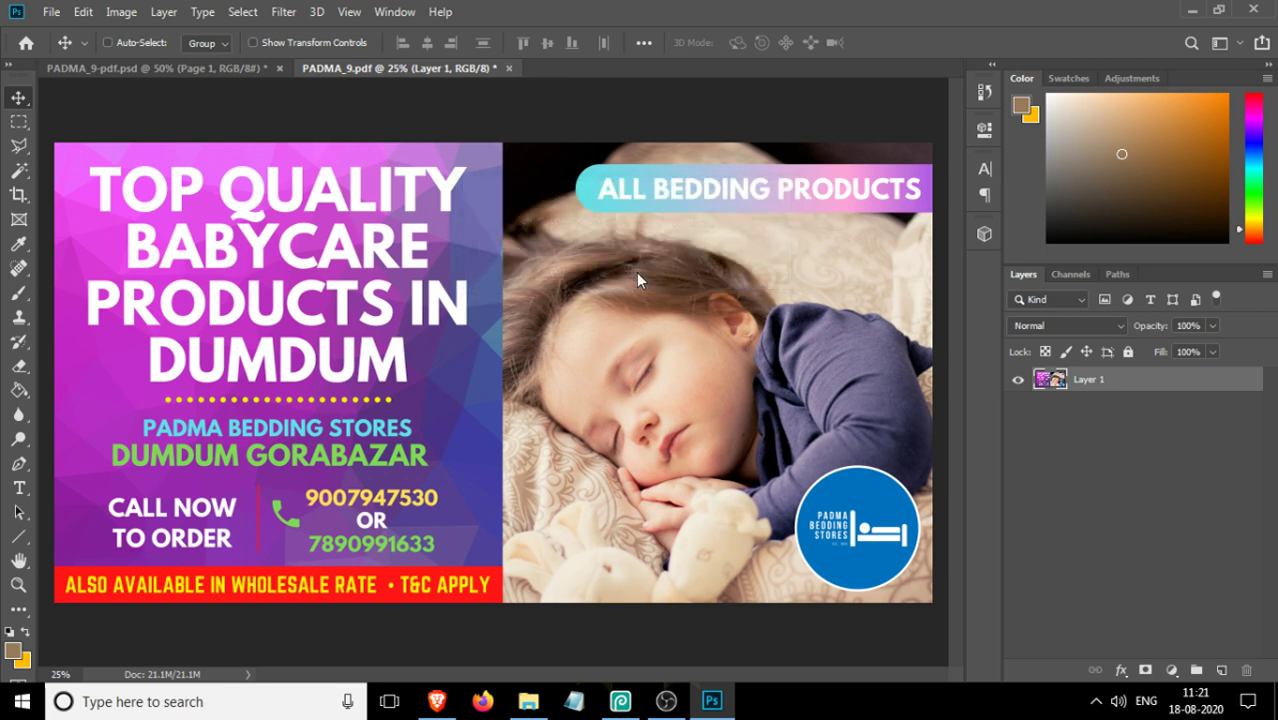
# Quit Photoshop without saving PADMA_9-pdf.psd
pyautogui.scroll(-1, 1178, 458)
pyautogui.scroll(1, 1178, 458)
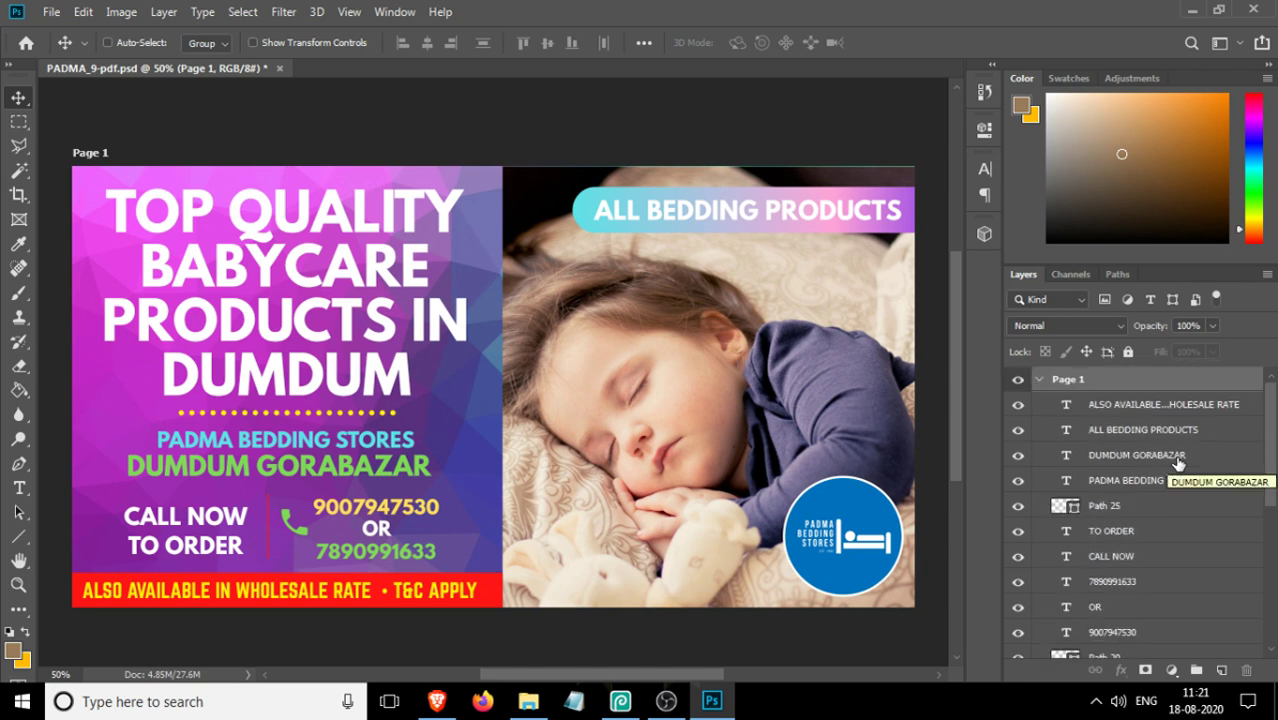
pyautogui.click(1253, 9)
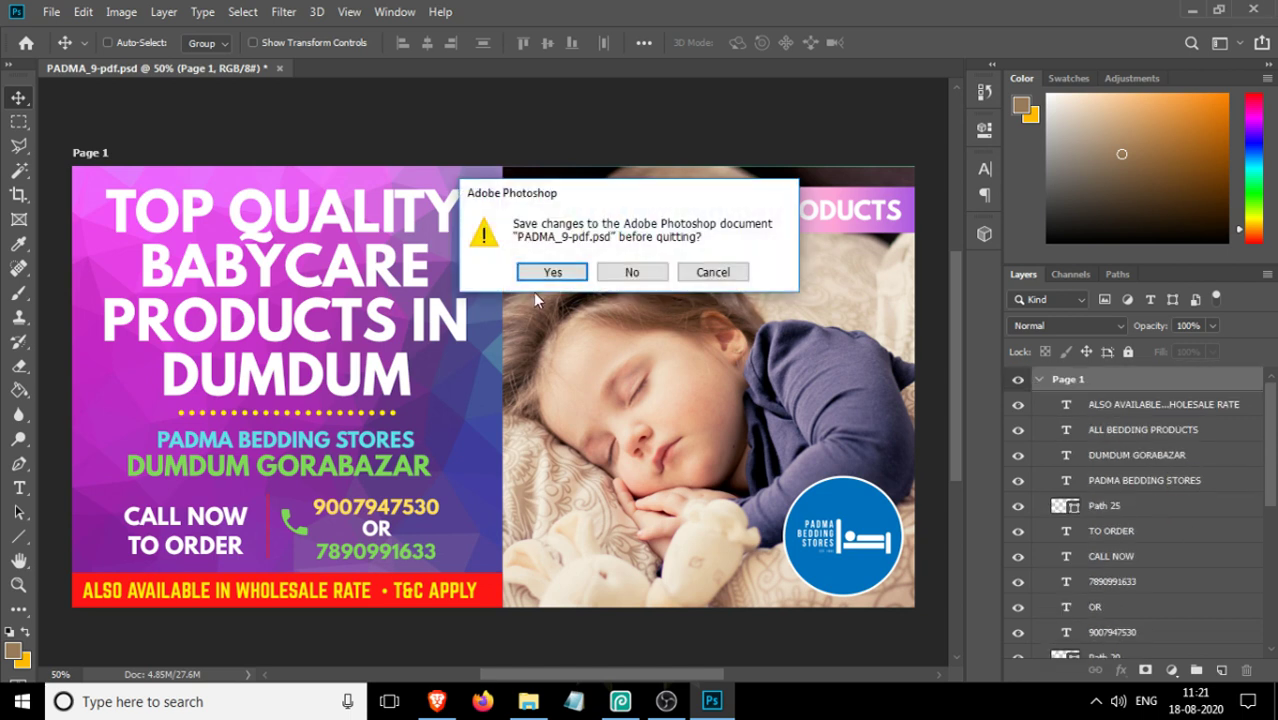
pyautogui.click(614, 273)
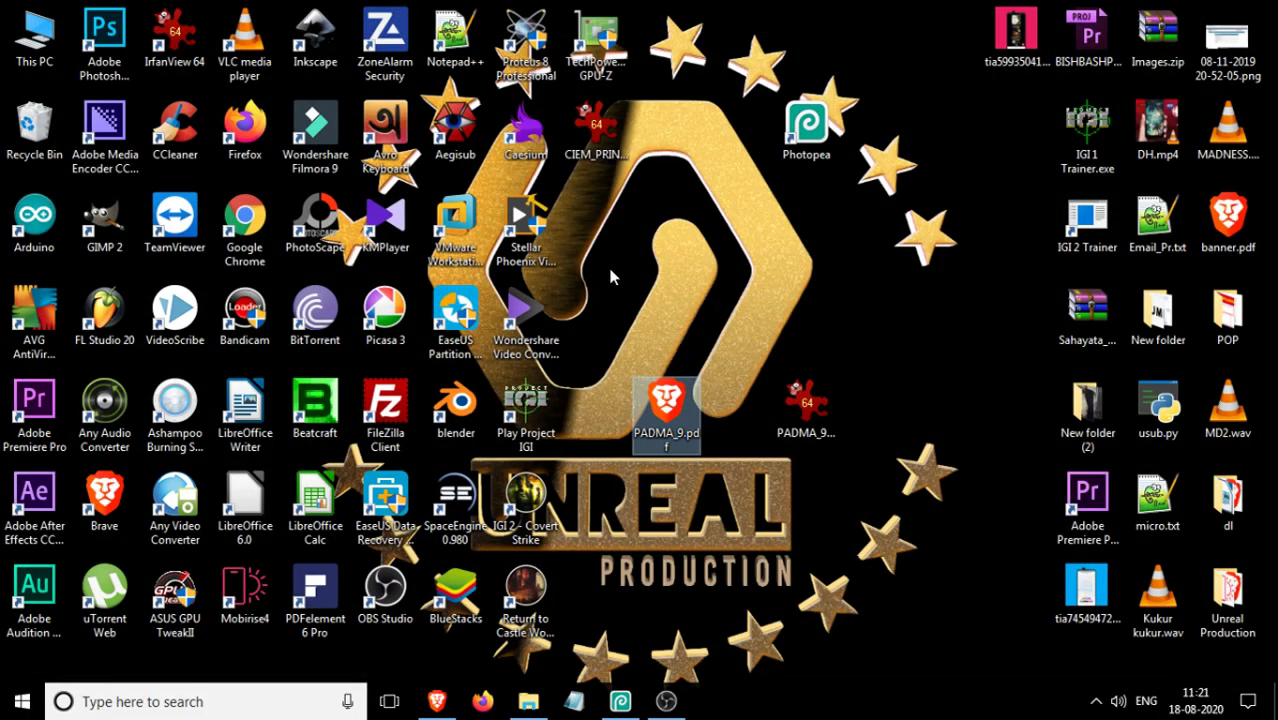
# Select the PADMA_9.pdf and PADMA_9 PSD icons on the desktop, then deselect them
pyautogui.click(668, 245)
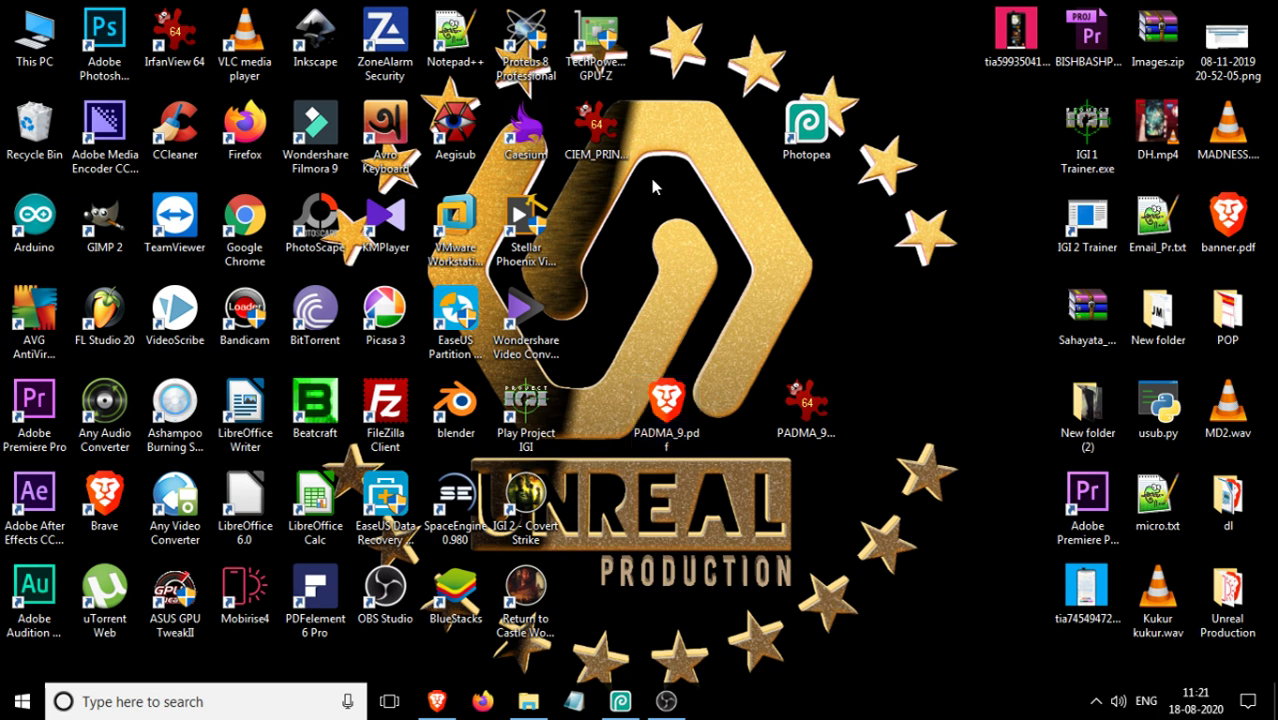
pyautogui.moveTo(596, 326); pyautogui.dragTo(953, 492)
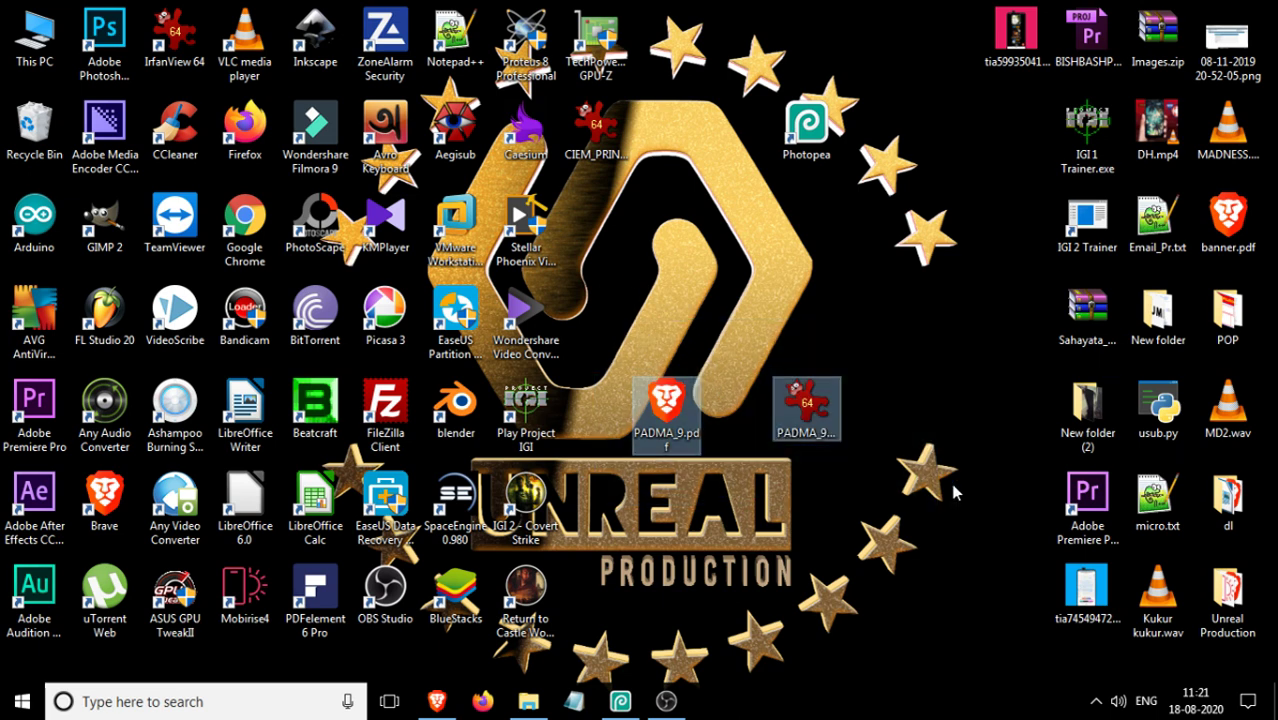
pyautogui.click(857, 338)
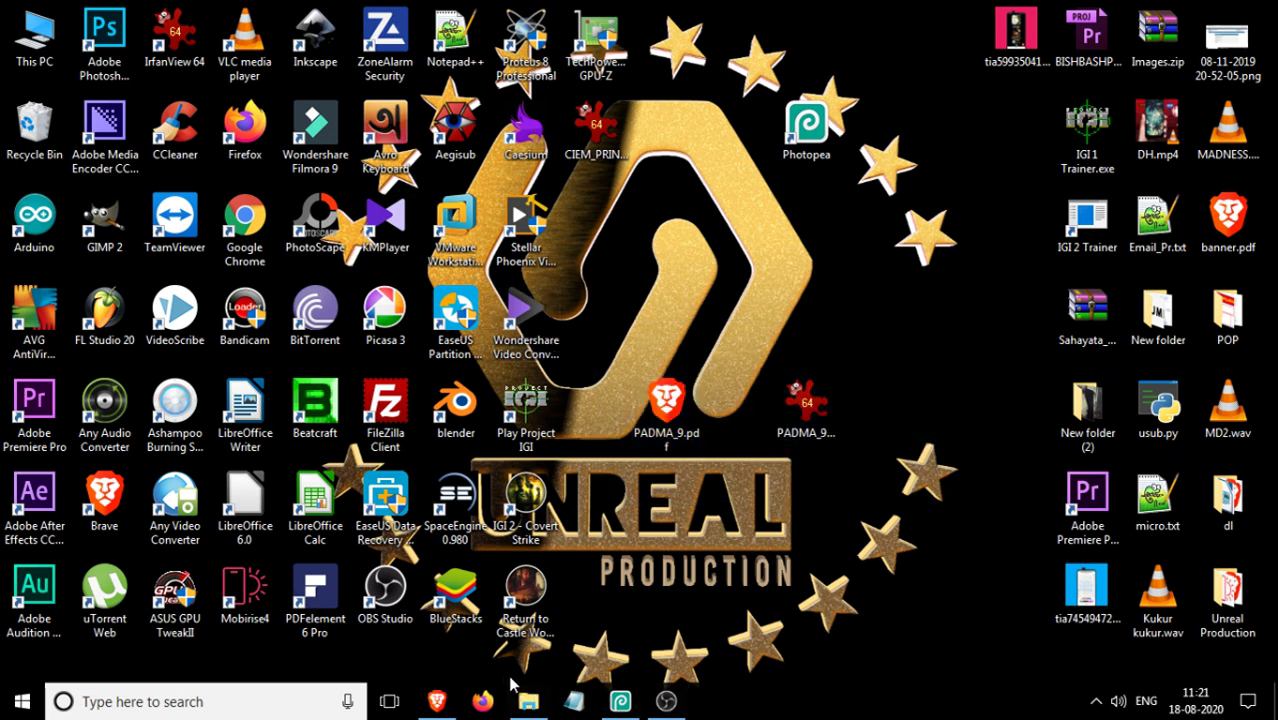